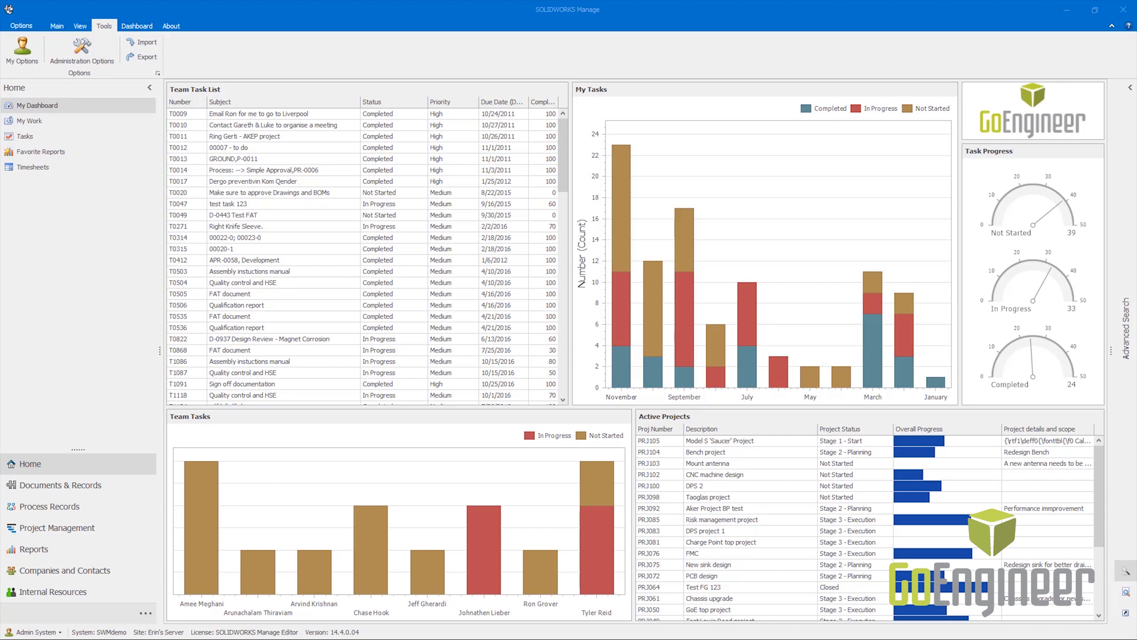
Switch the home dashboard to Engineering Dashboard
click(60, 467)
click(139, 27)
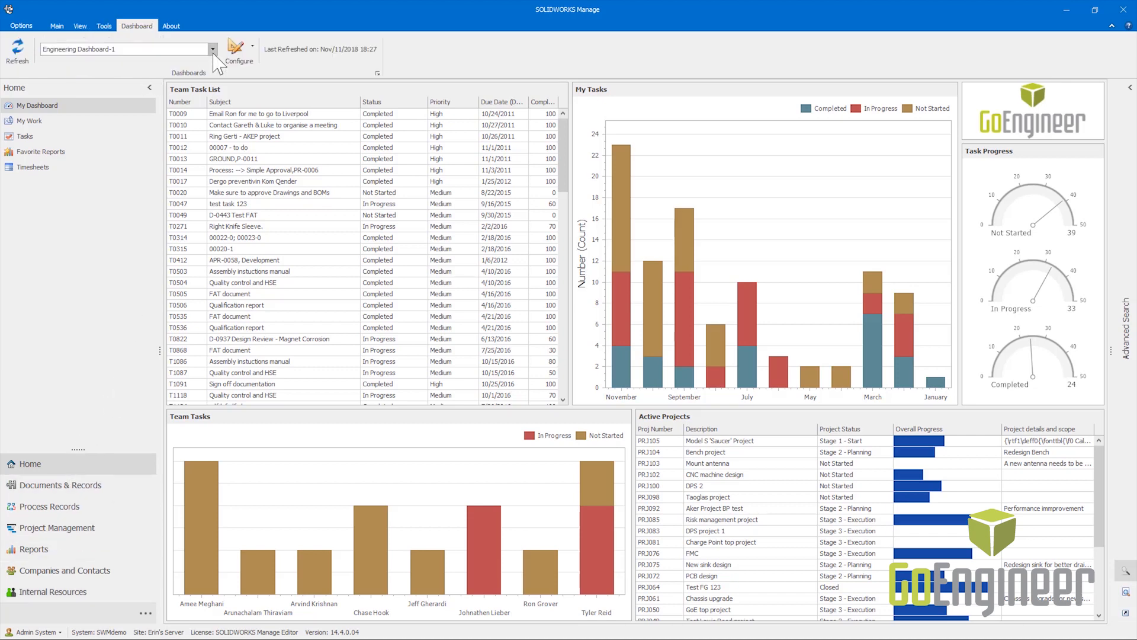
click(212, 49)
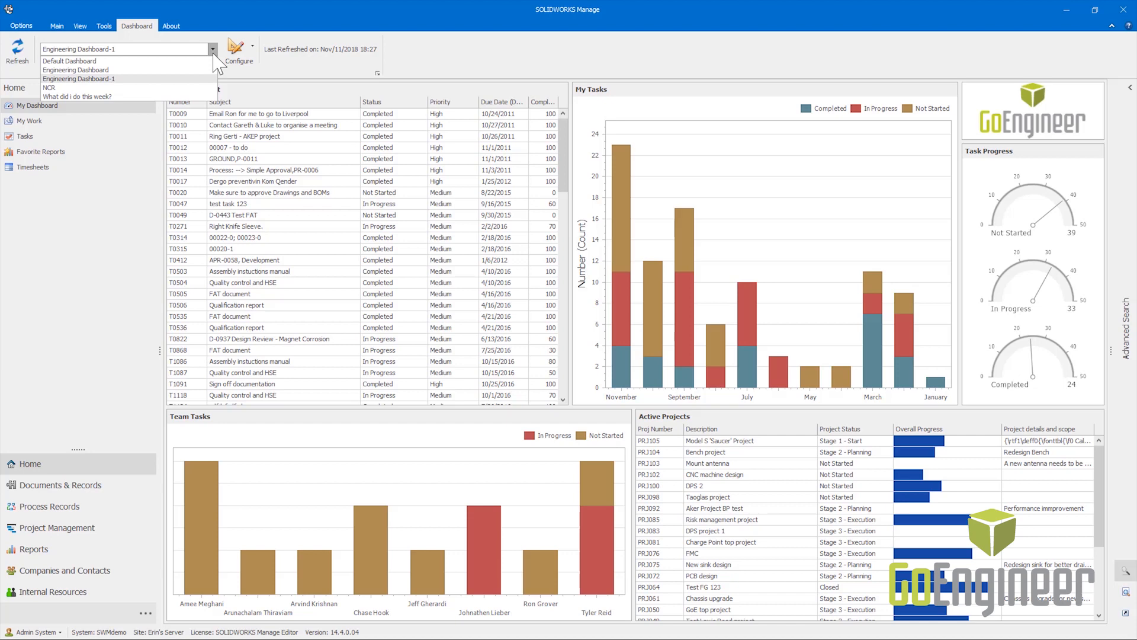
click(176, 78)
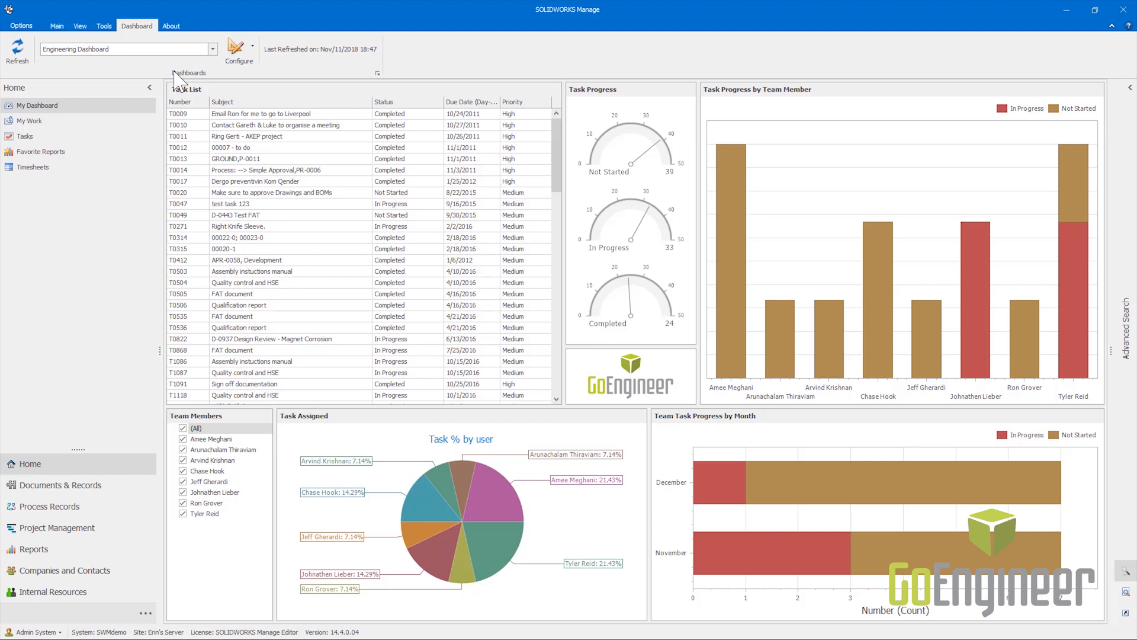
Review My Work, covering the document records, the project management items and the process records assigned to me
click(41, 121)
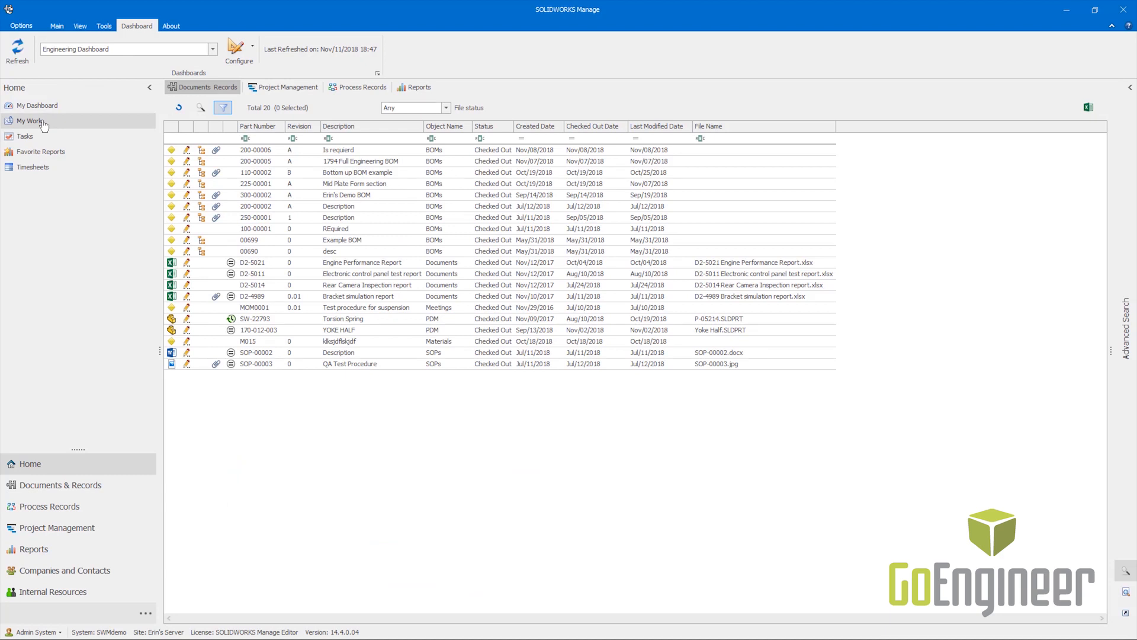
click(286, 87)
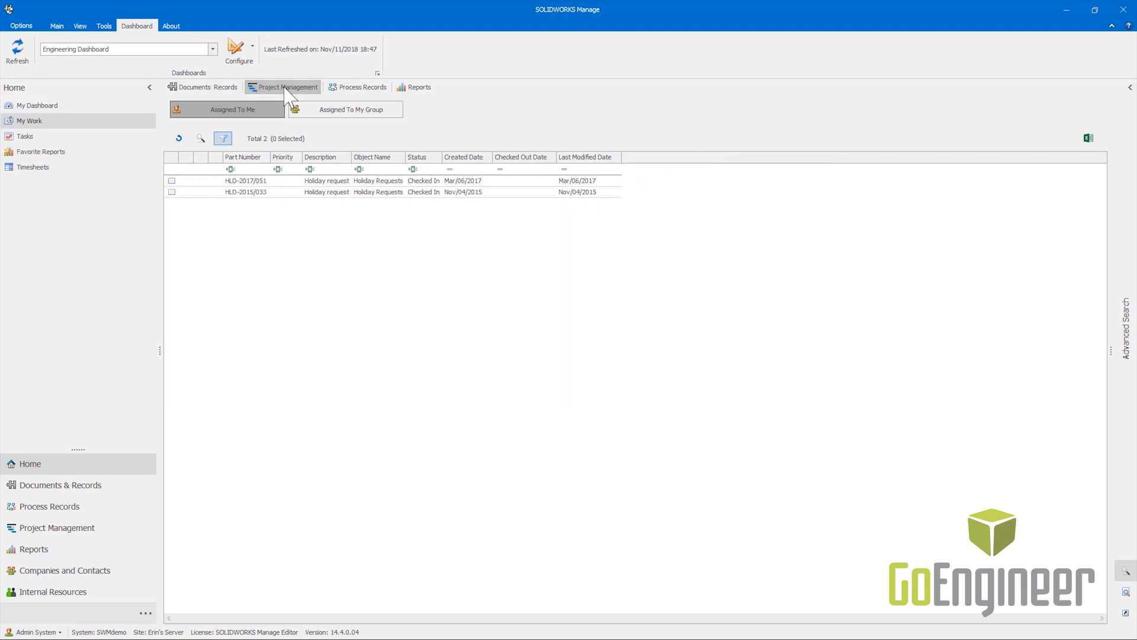
click(354, 88)
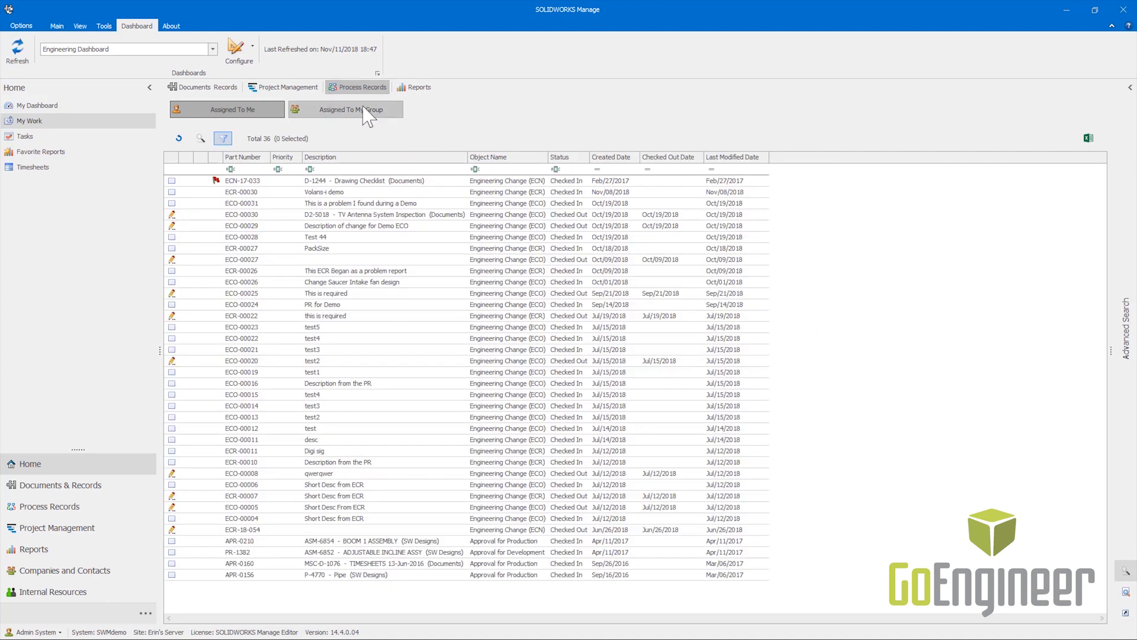
Show the tasks assigned to me and expand the list of other users
click(46, 141)
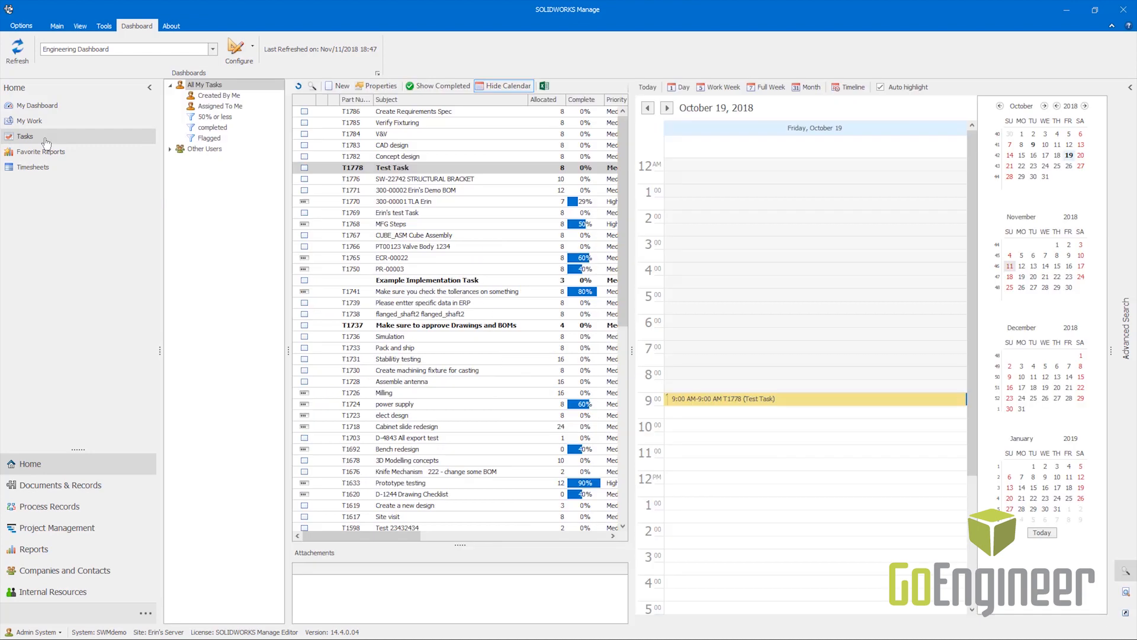
click(220, 96)
click(223, 107)
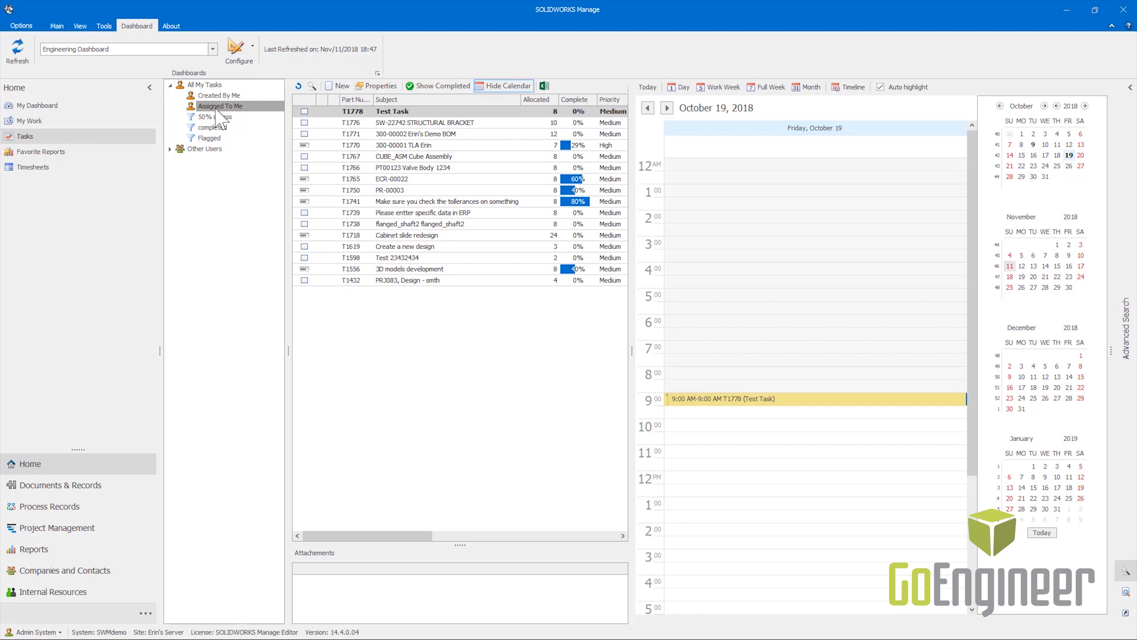
click(170, 149)
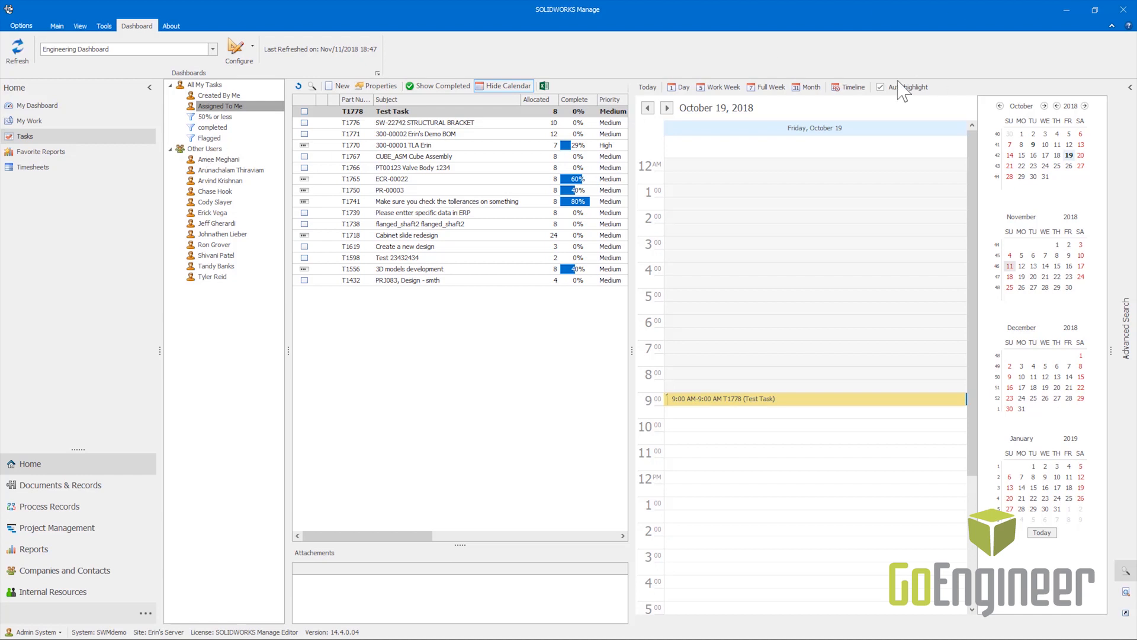
Examine the task calendar in an adjusted Timeline scale and in the Month, Full Week and Day views
click(860, 89)
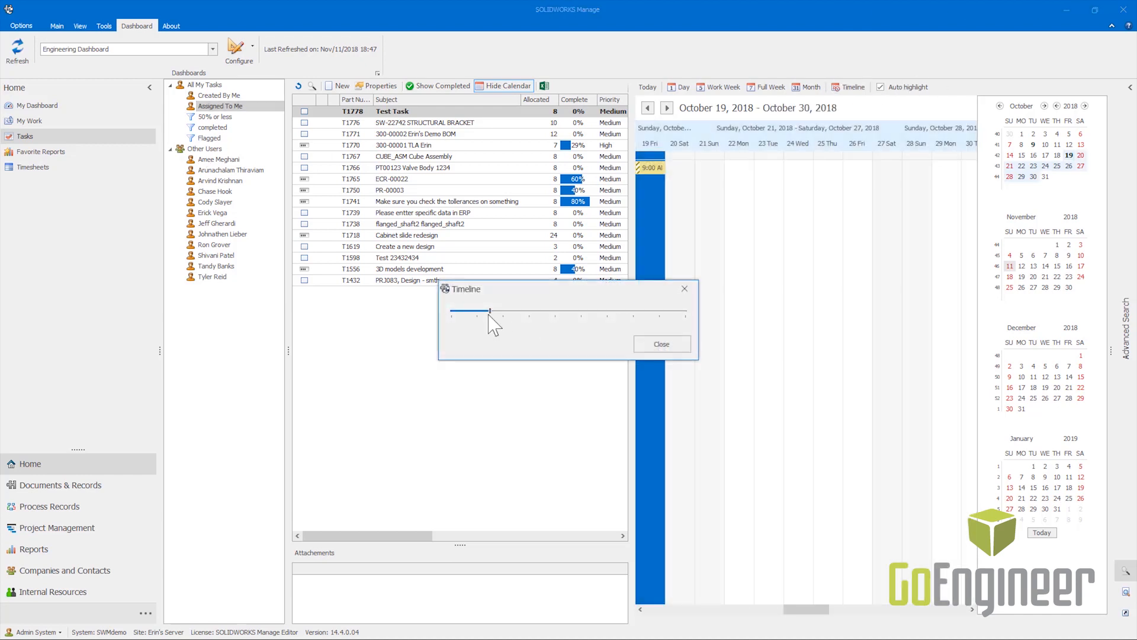
mouse_move(489, 312)
mouse_down()
mouse_move(584, 317)
mouse_move(474, 314)
mouse_up()
click(662, 344)
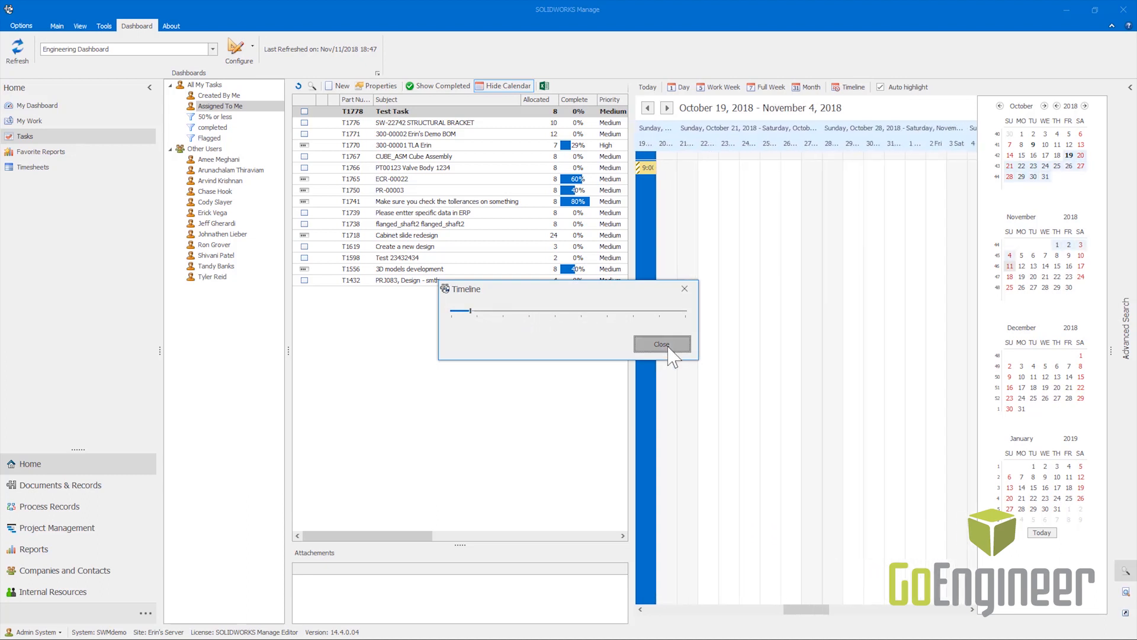
click(812, 88)
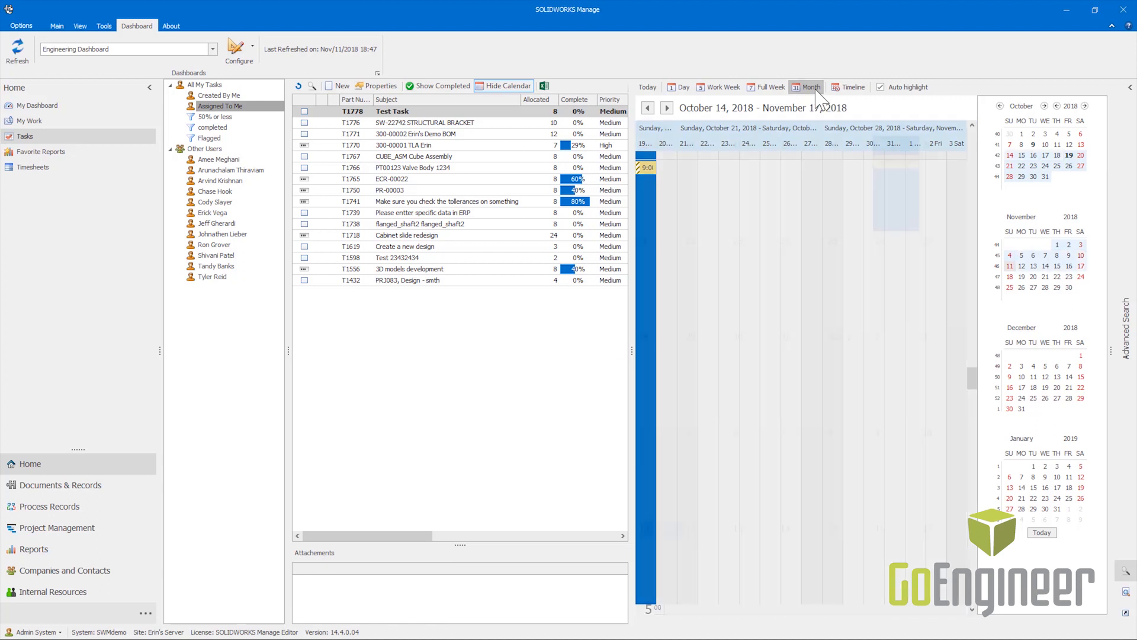
click(772, 88)
click(682, 88)
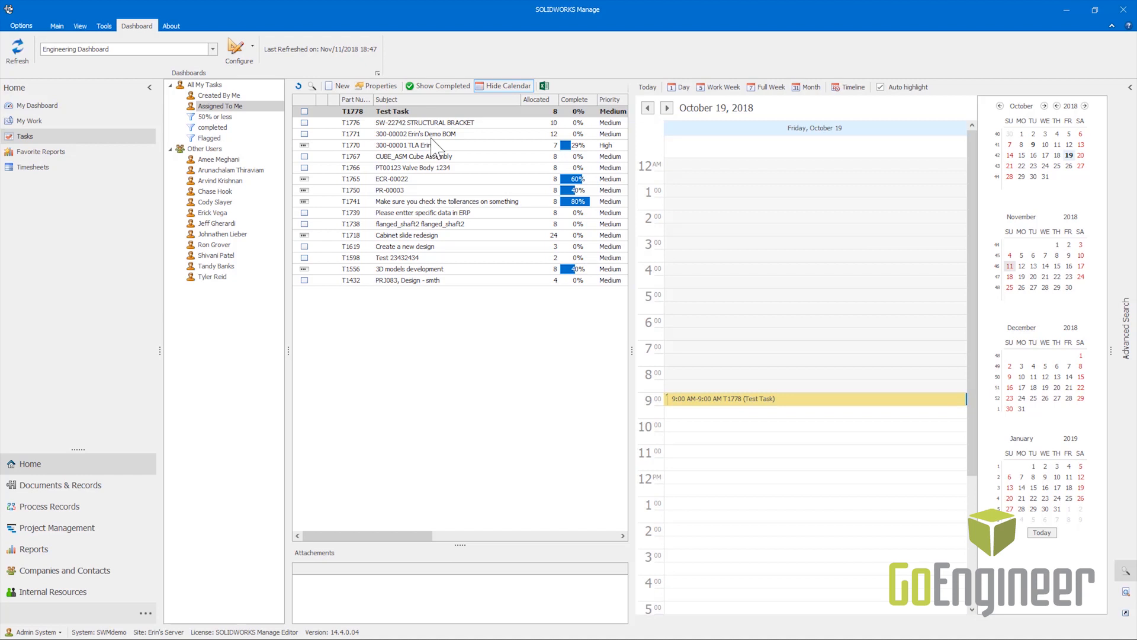
View the timesheets and display the BOM of the 1794 Aircraft assembly in the PDM documents
click(26, 167)
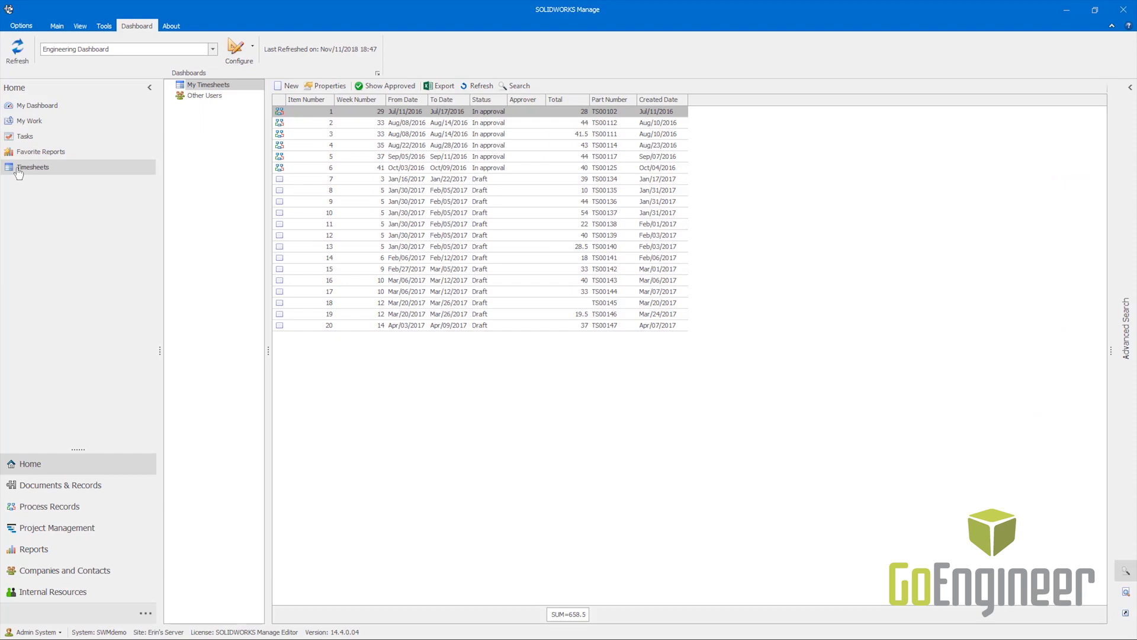
click(31, 488)
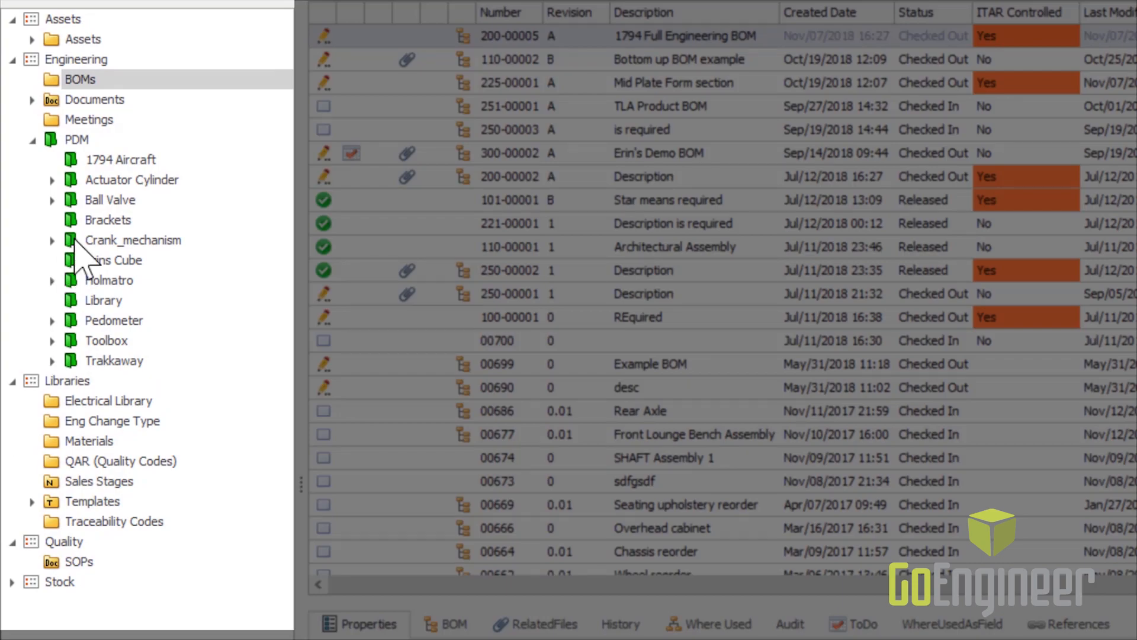
click(101, 161)
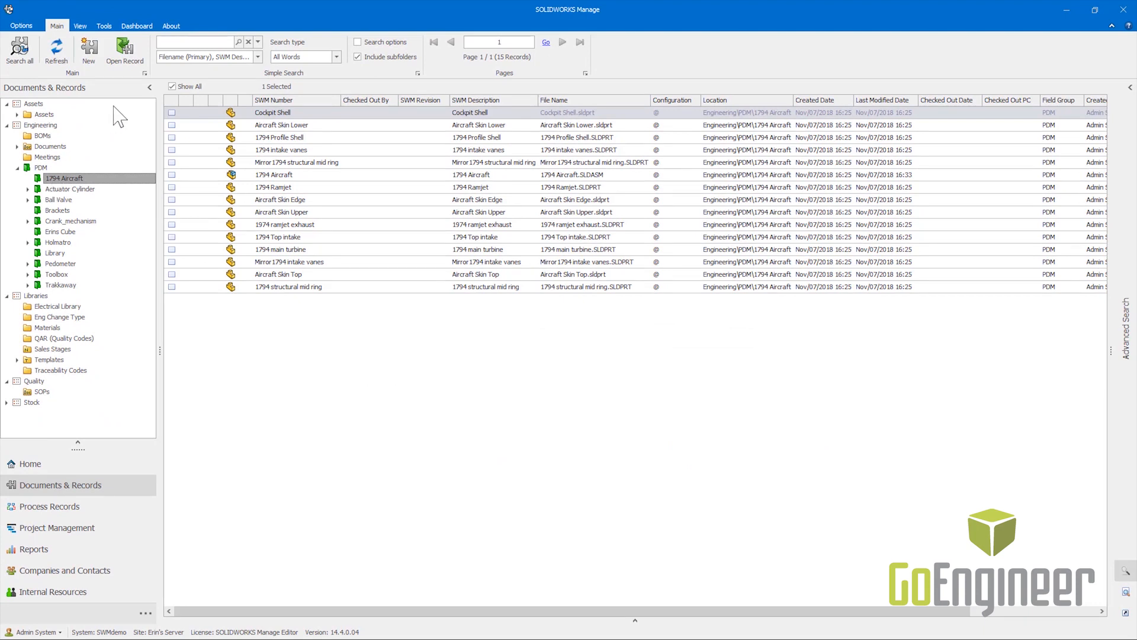
click(238, 176)
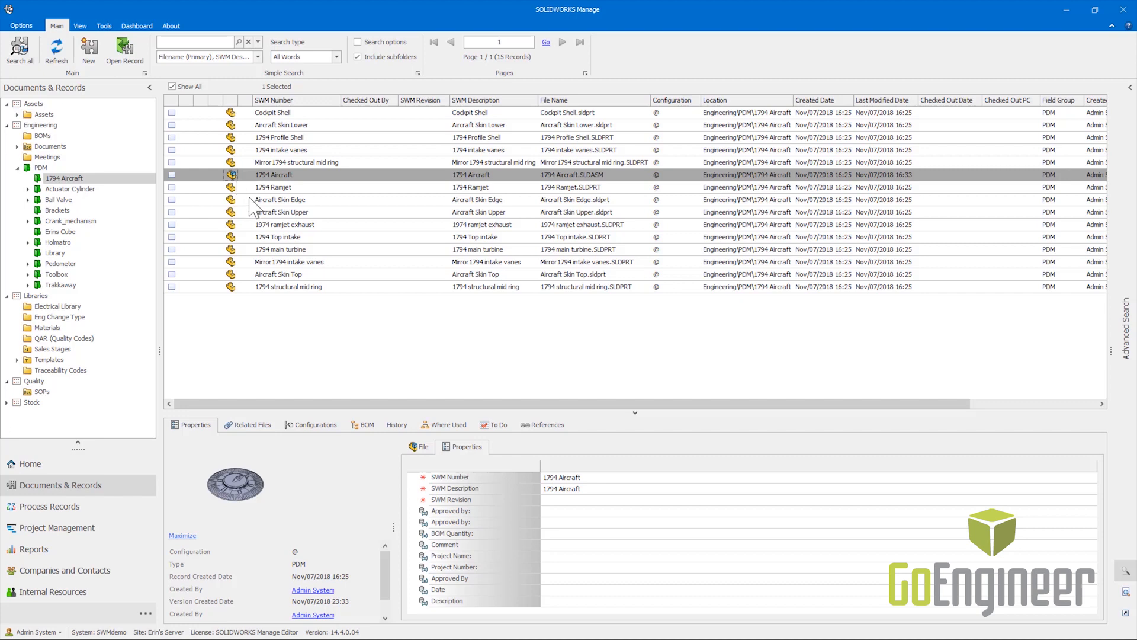
click(363, 426)
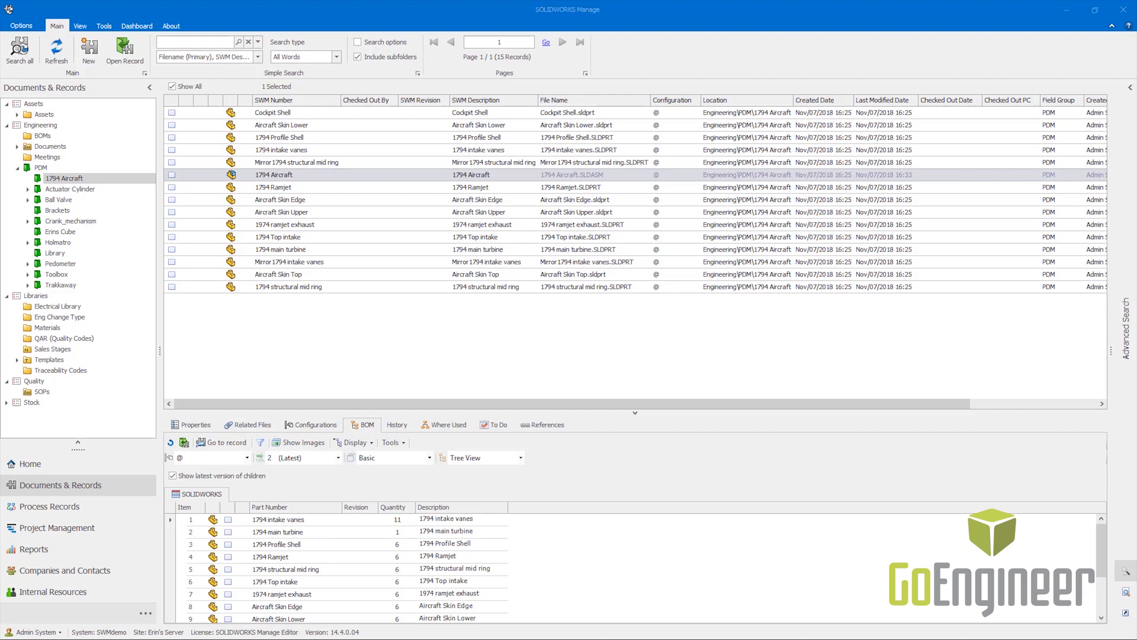
Browse the process records for problem reports, engineering change requests (ECR) and engineering change orders (ECO)
click(65, 508)
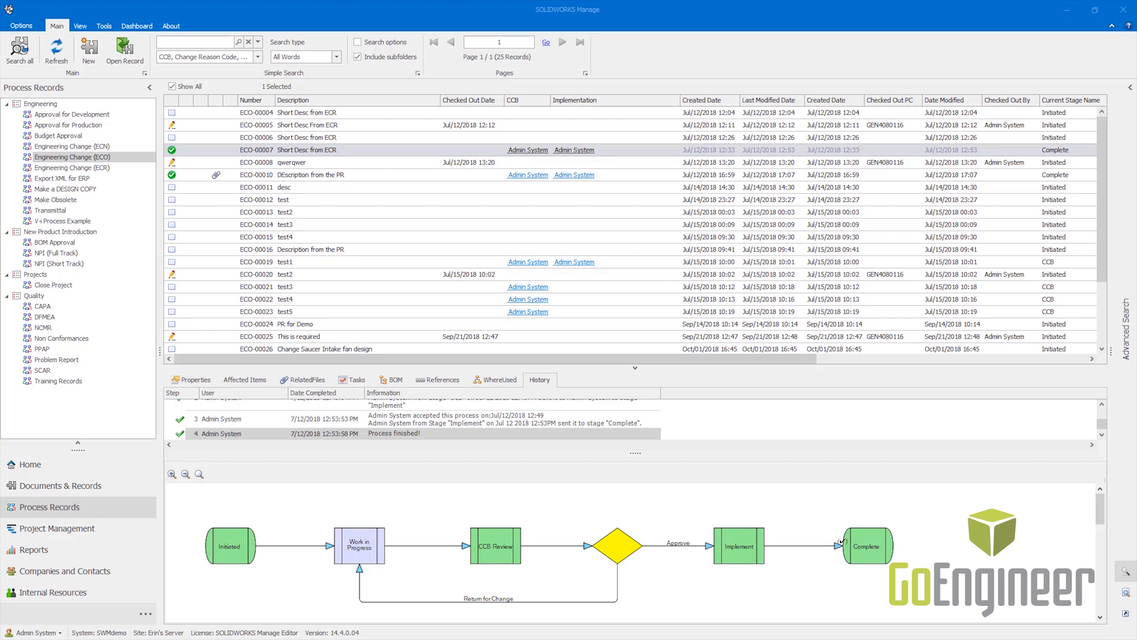
click(62, 360)
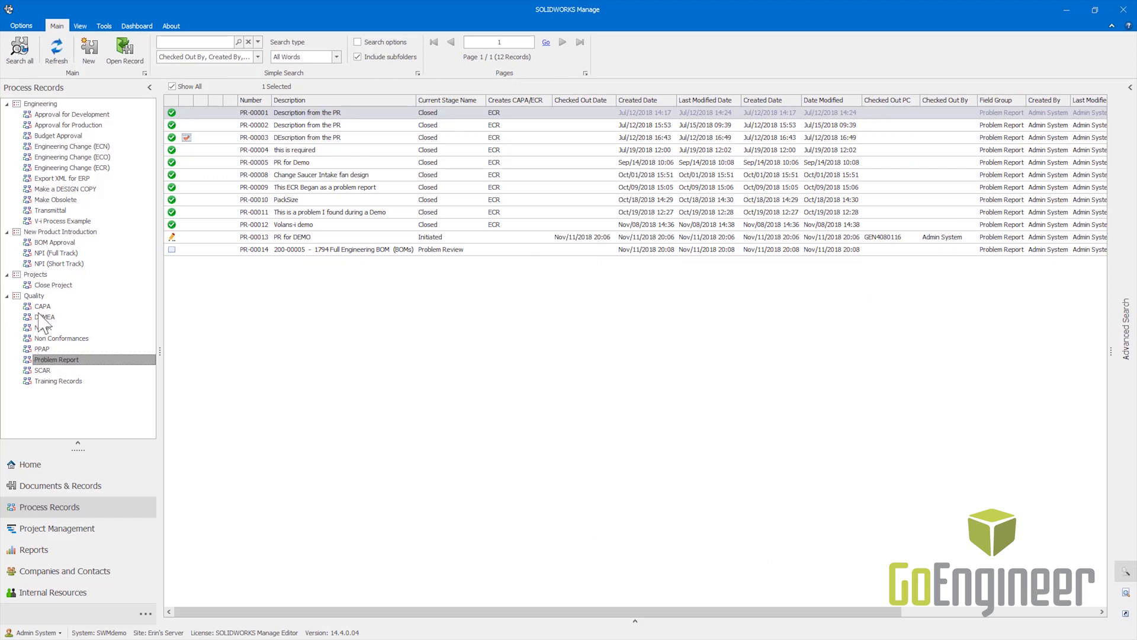
click(40, 169)
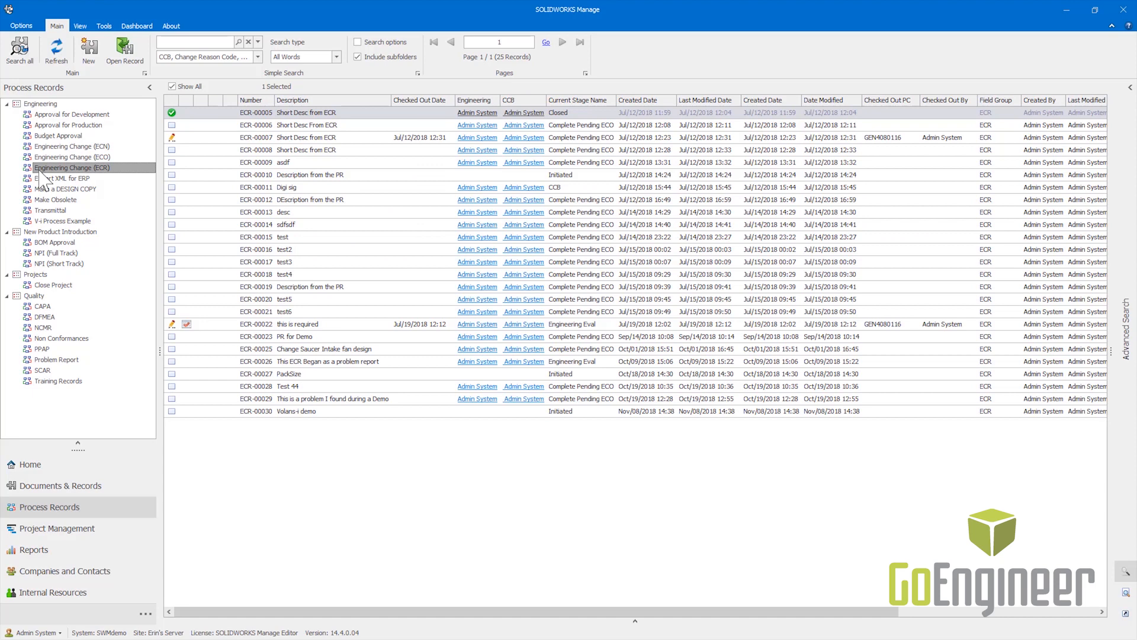
click(92, 157)
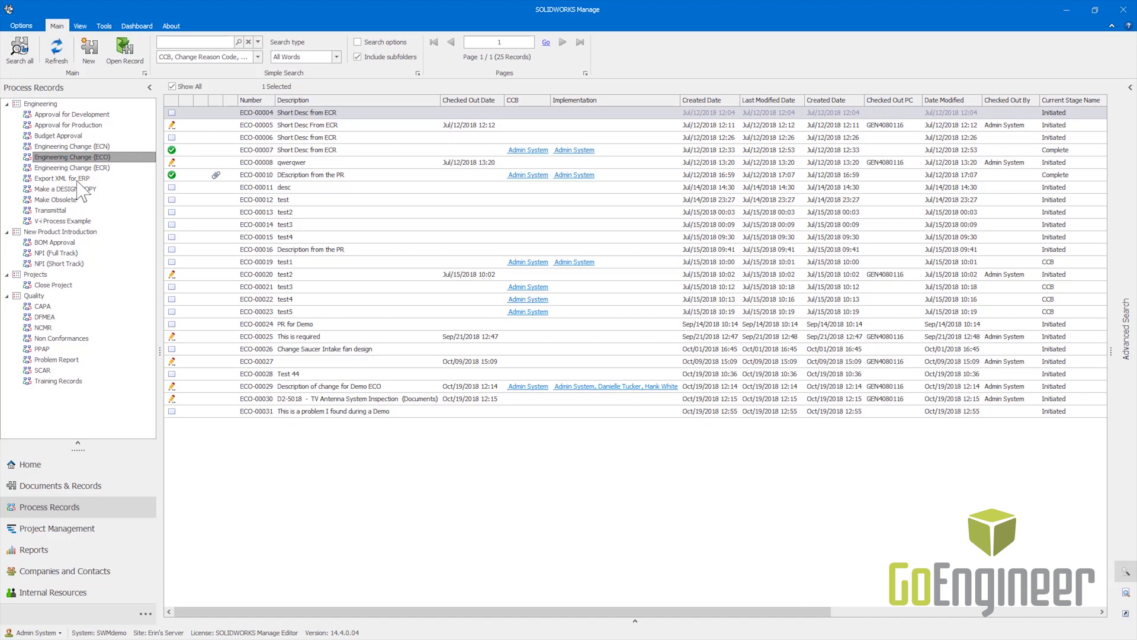
Create a new problem report with the description "PR for Rollout Demo"
click(71, 361)
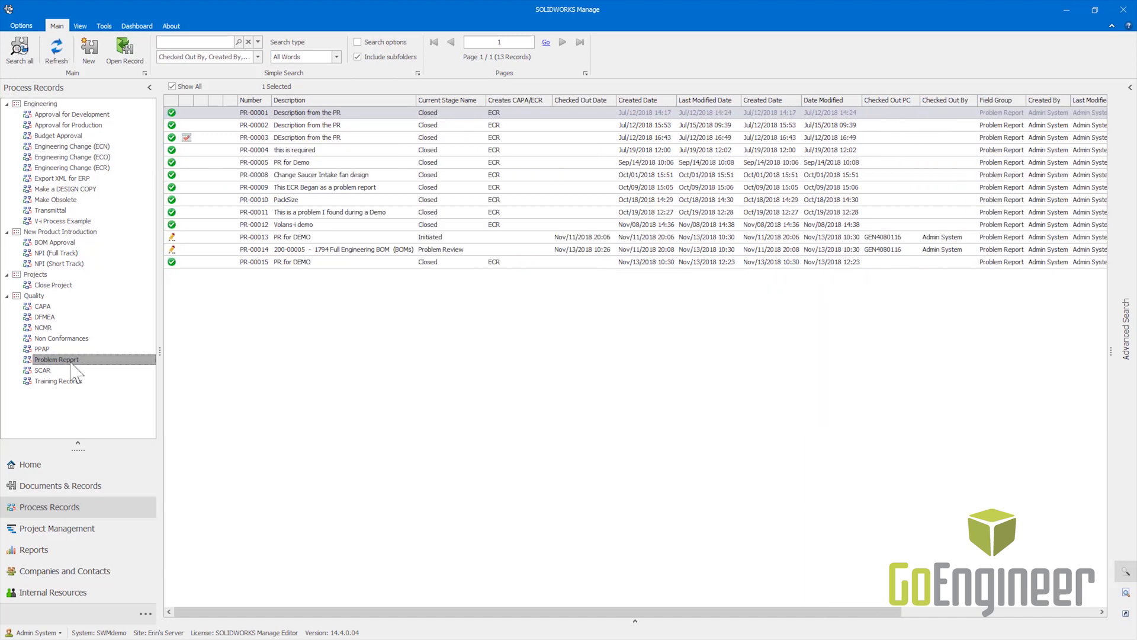
click(89, 50)
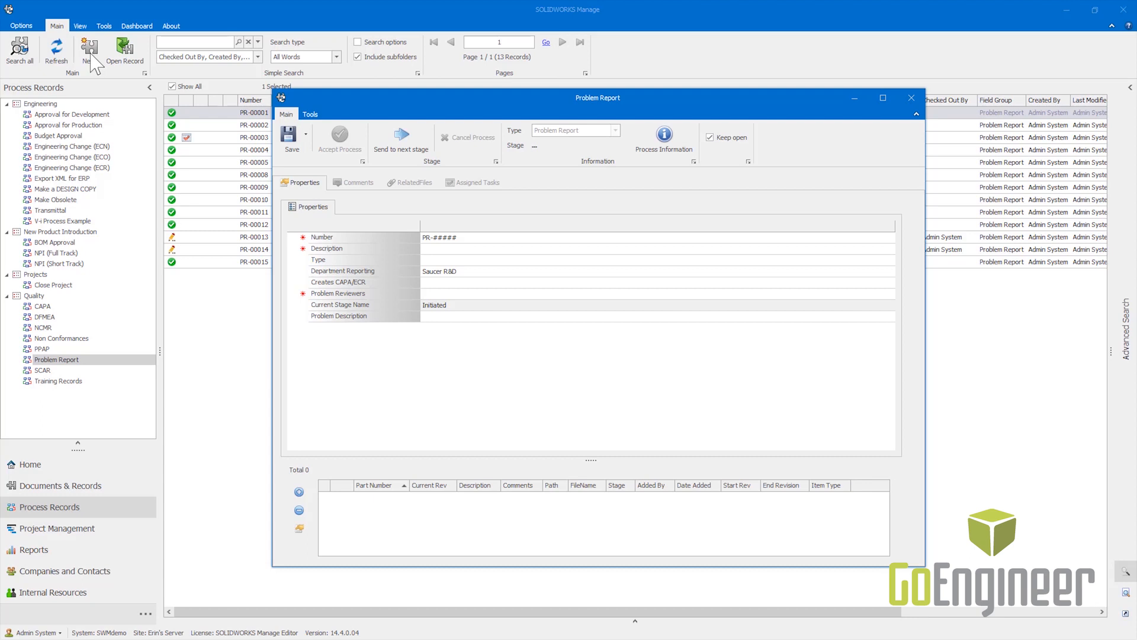
click(453, 249)
text(PR for Rollout Demo)
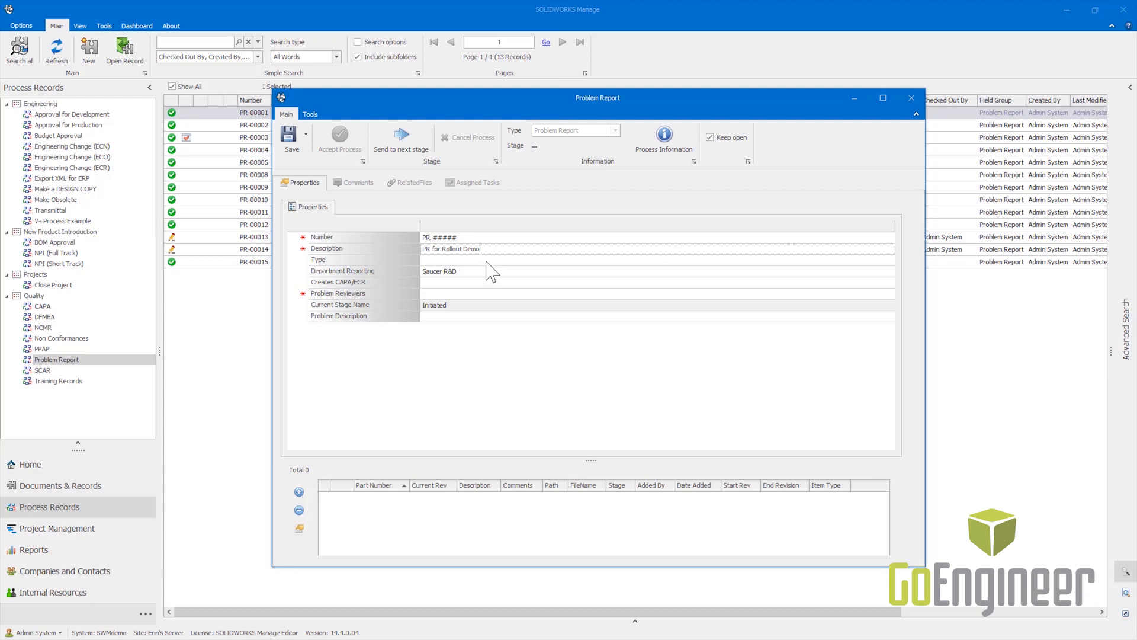
Assign Admin System as the problem reviewer of the new report
click(463, 293)
click(464, 293)
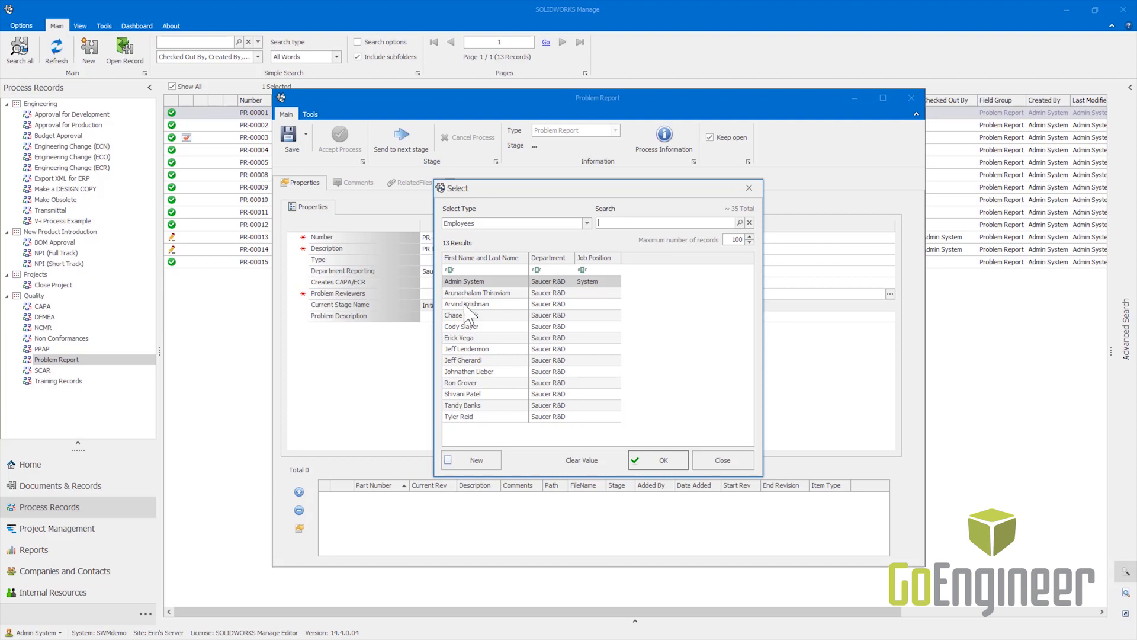
click(654, 468)
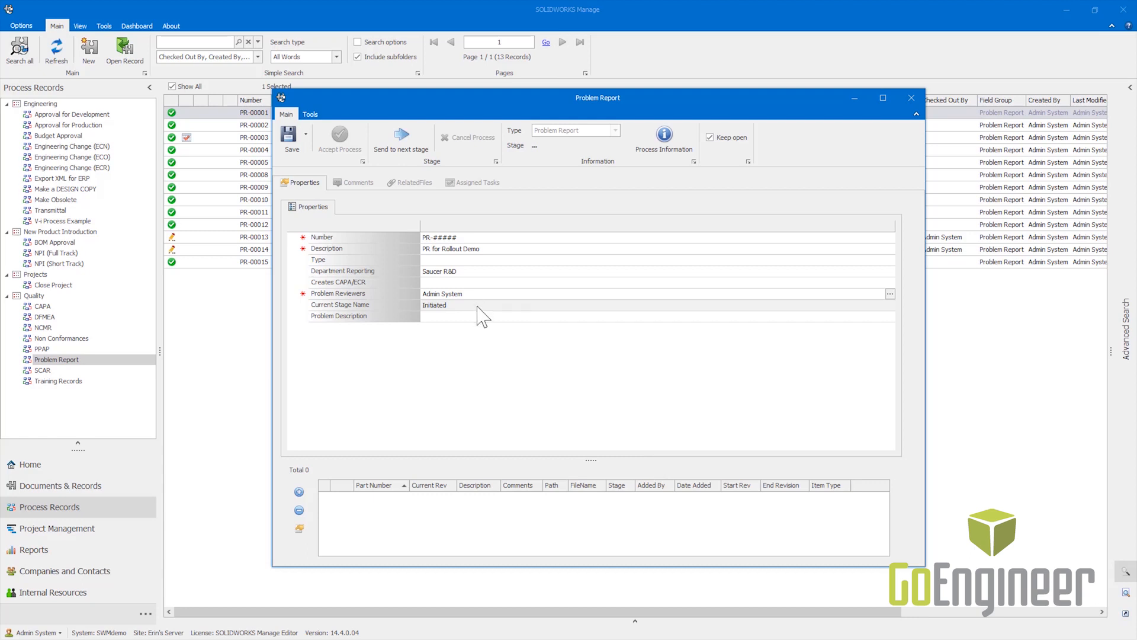
Add the 1794 Full Engineering BOM (200-00005) from the Engineering BOMs to the problem report and save it
click(299, 492)
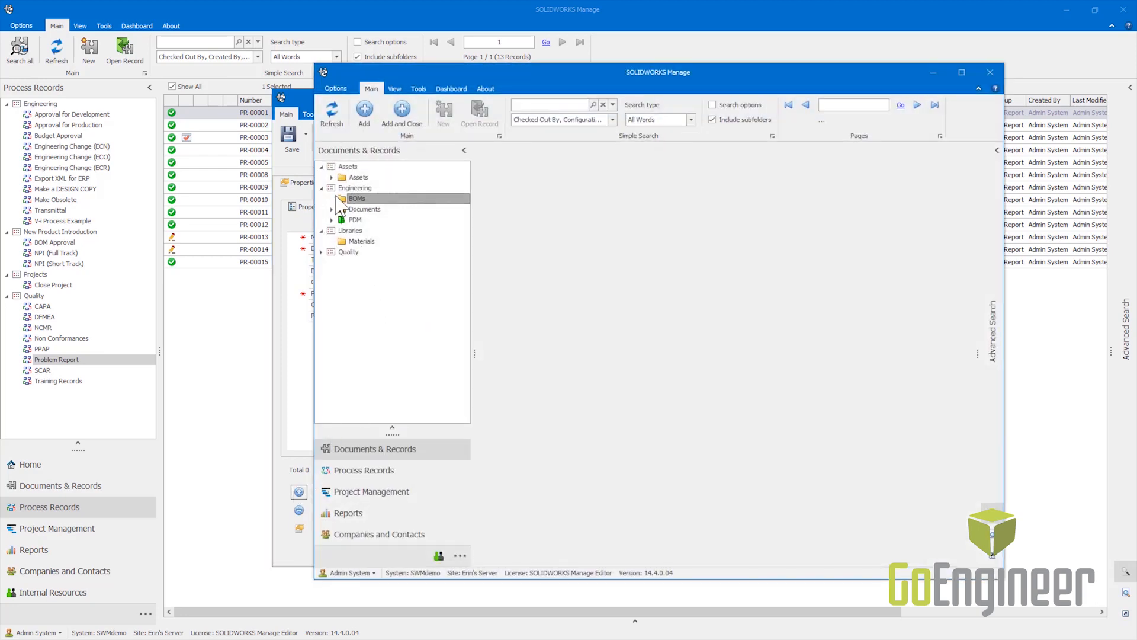
click(349, 200)
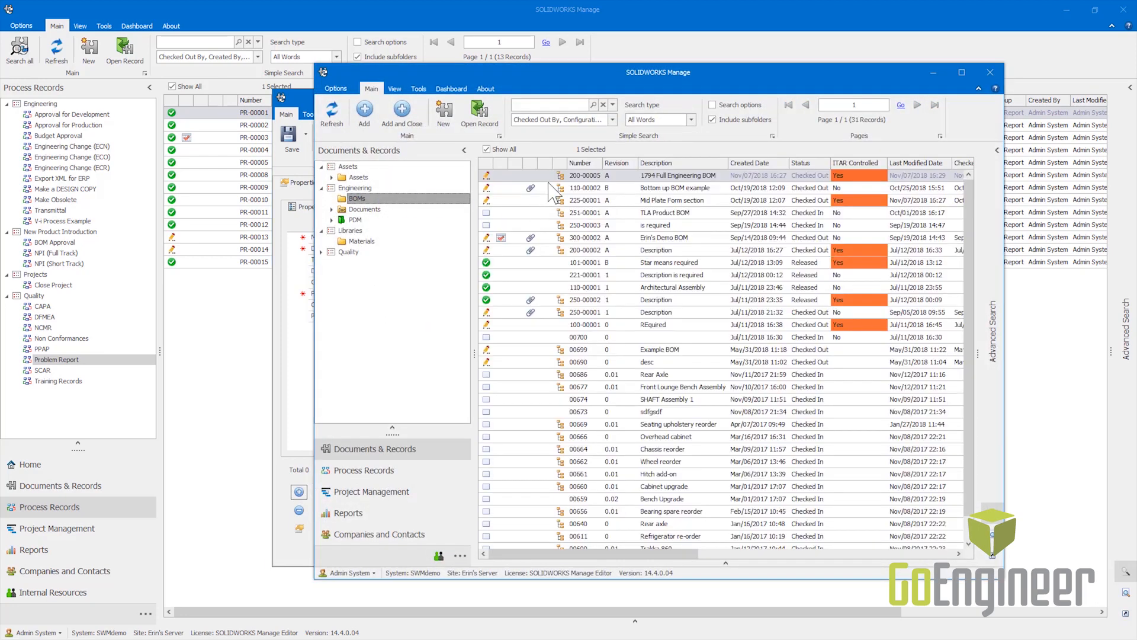
click(550, 176)
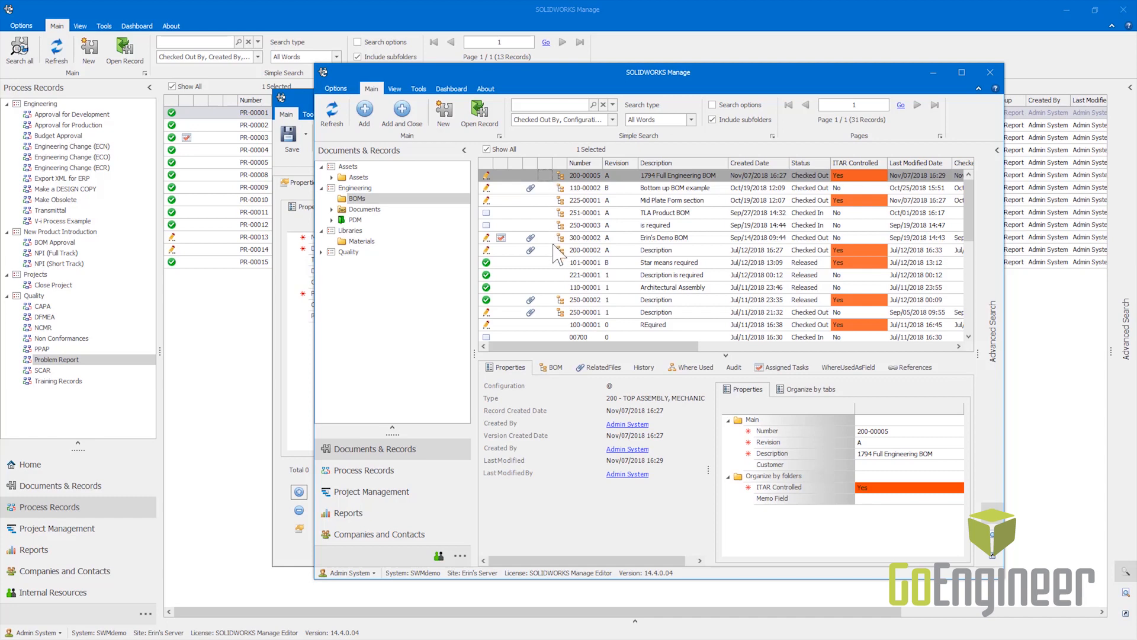
click(402, 113)
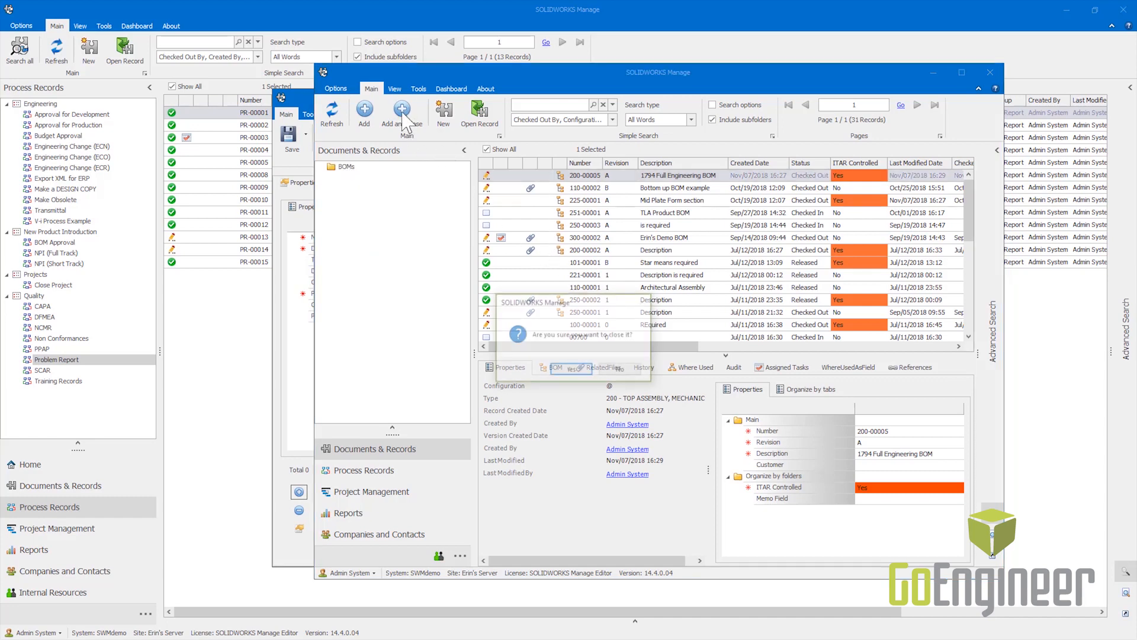
click(571, 370)
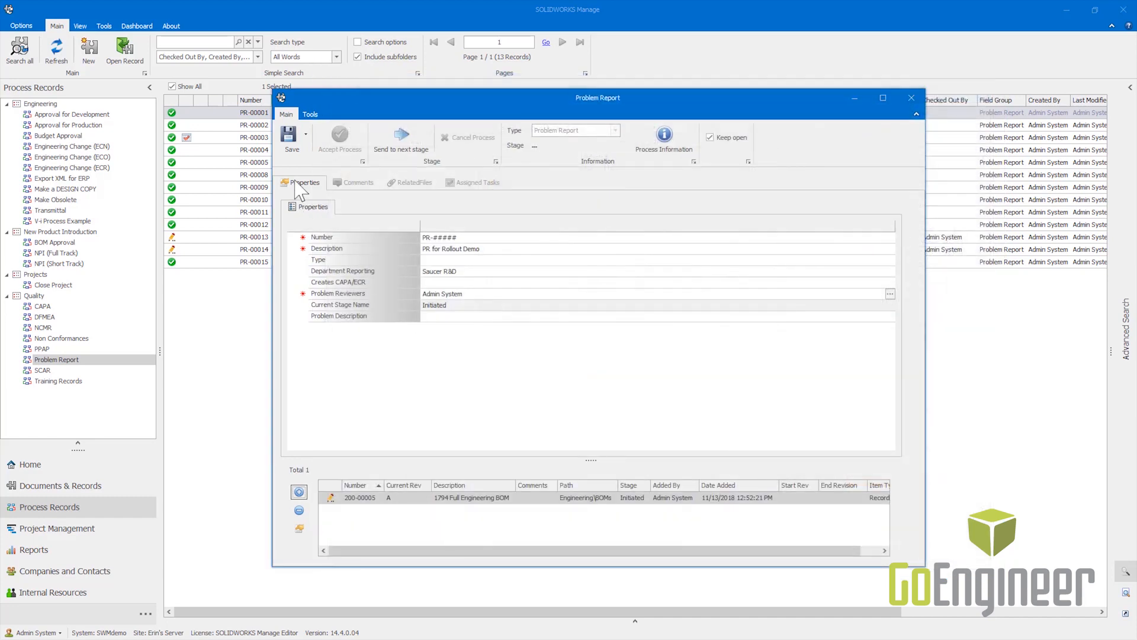
click(289, 138)
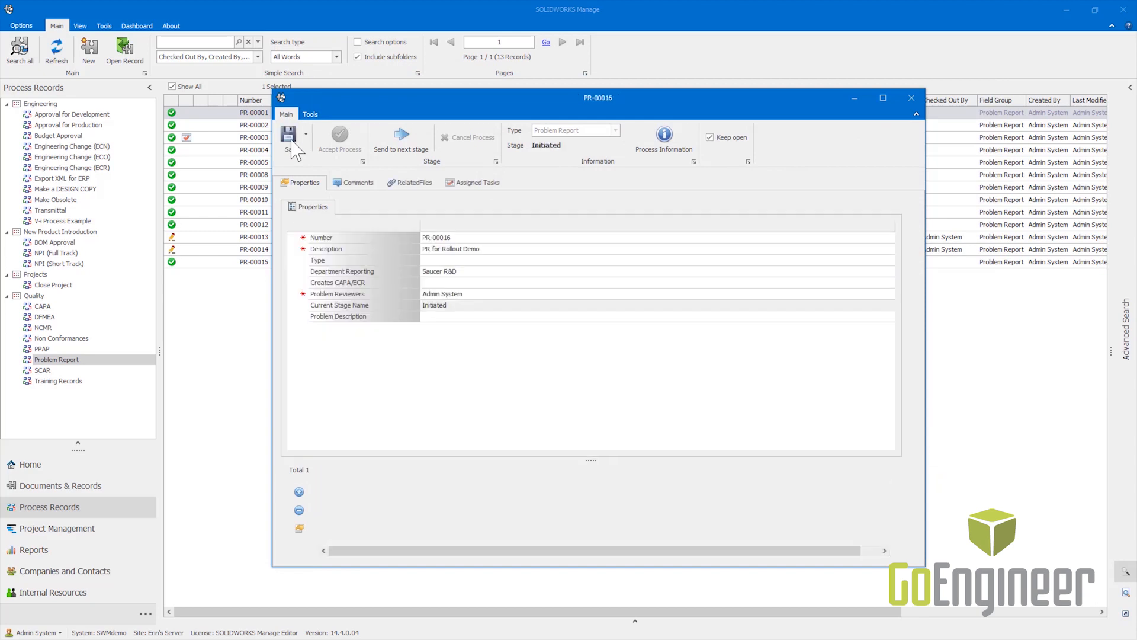
Review the new problem report's comments, related files and assigned tasks, close it, and view its affected items in the problem report list
click(336, 182)
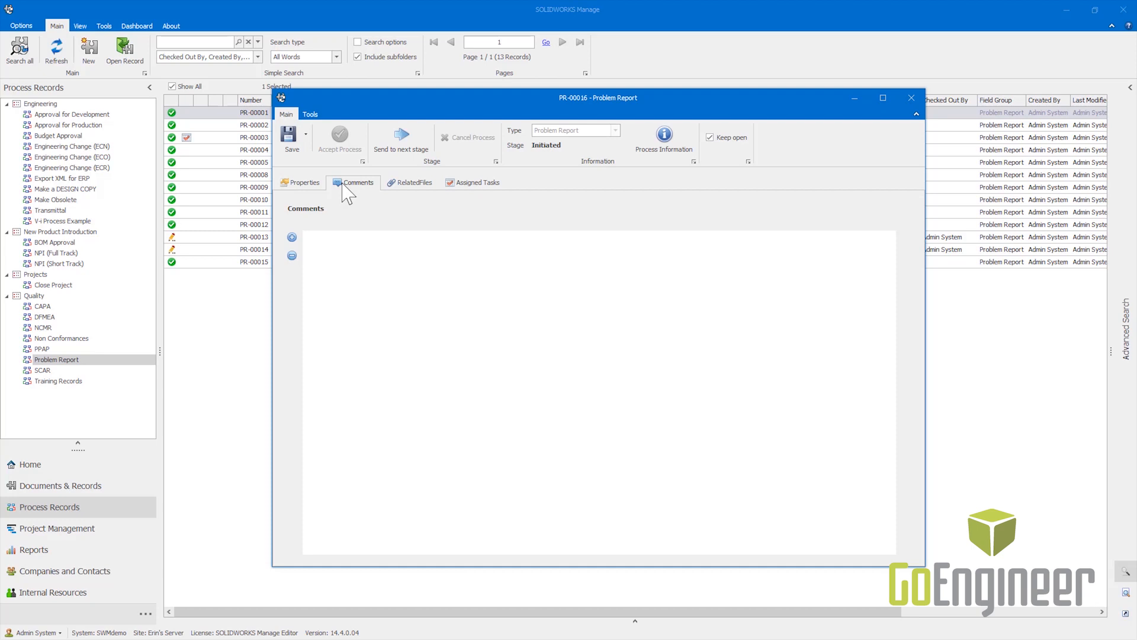
click(402, 185)
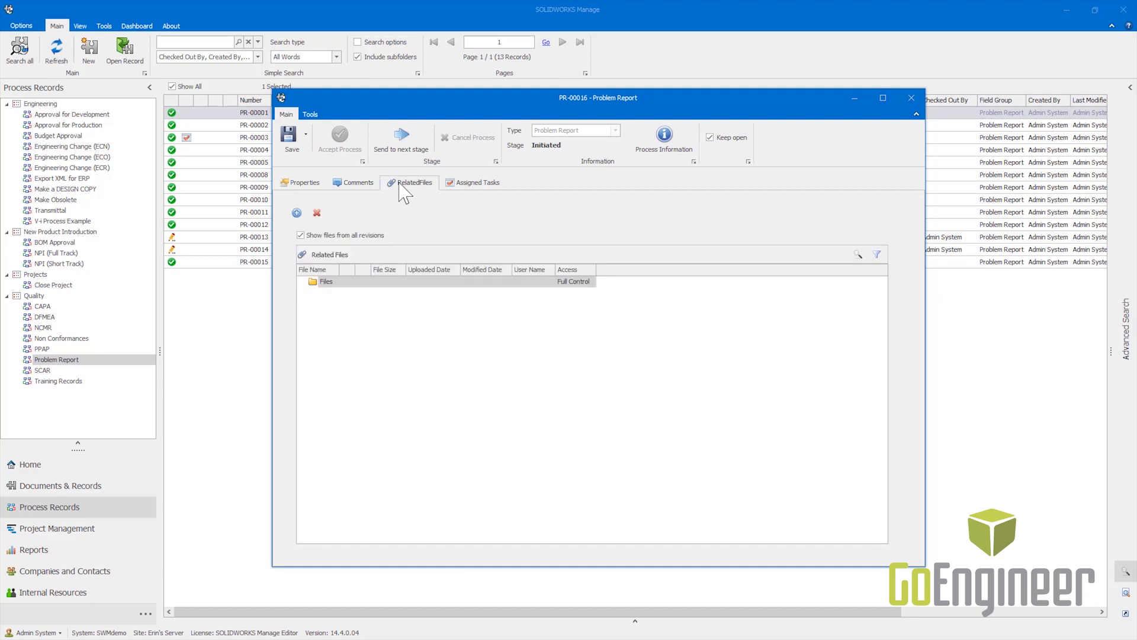
click(462, 185)
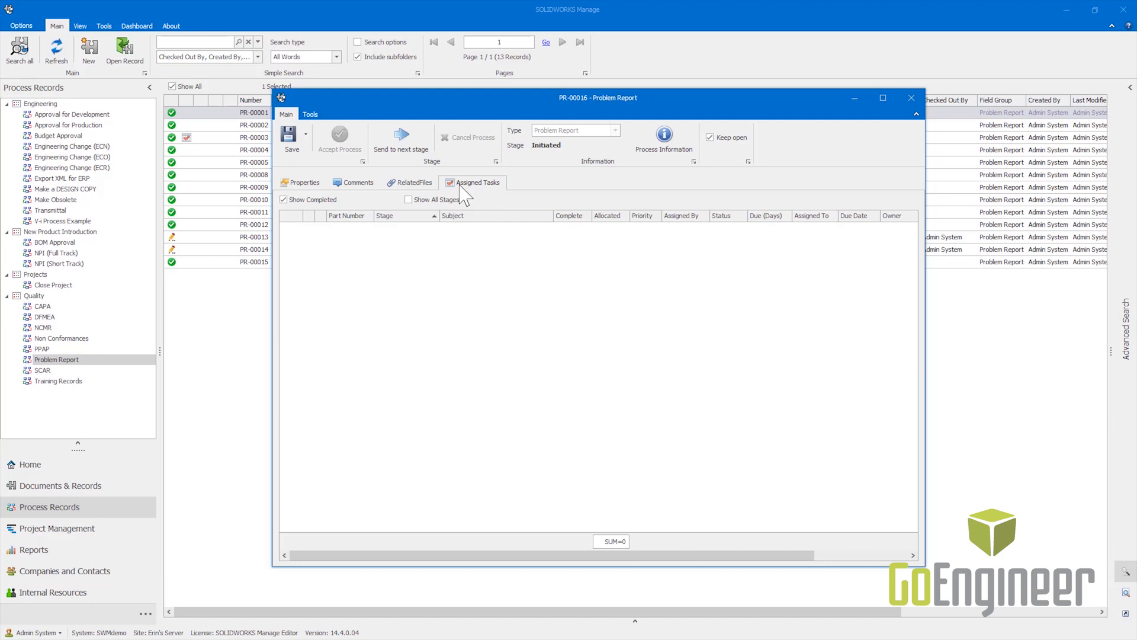
click(911, 97)
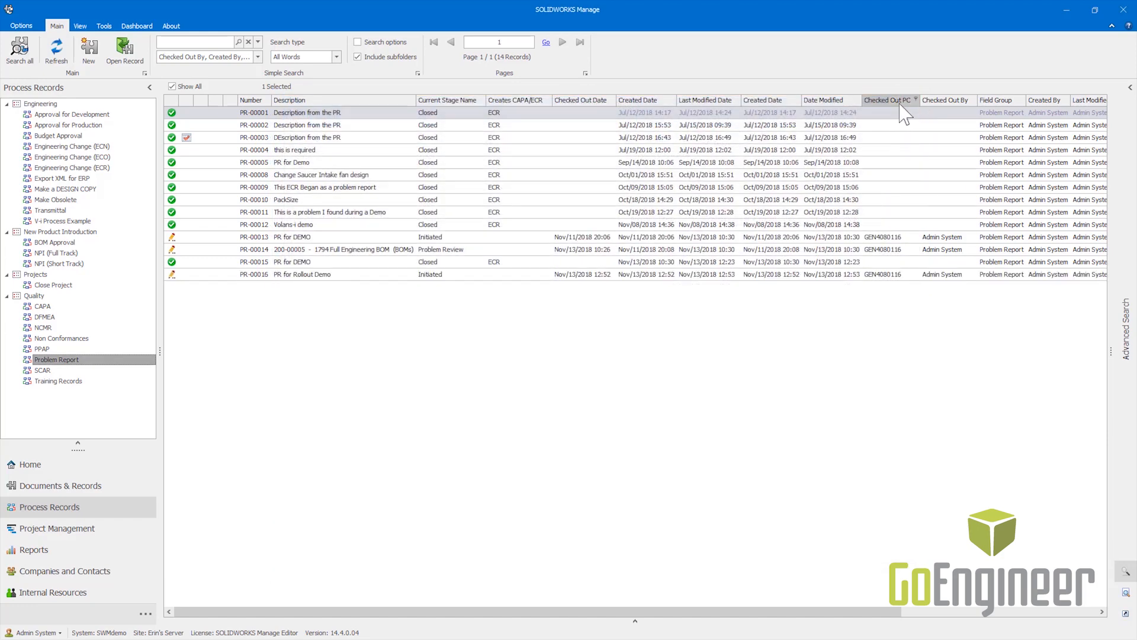
click(247, 275)
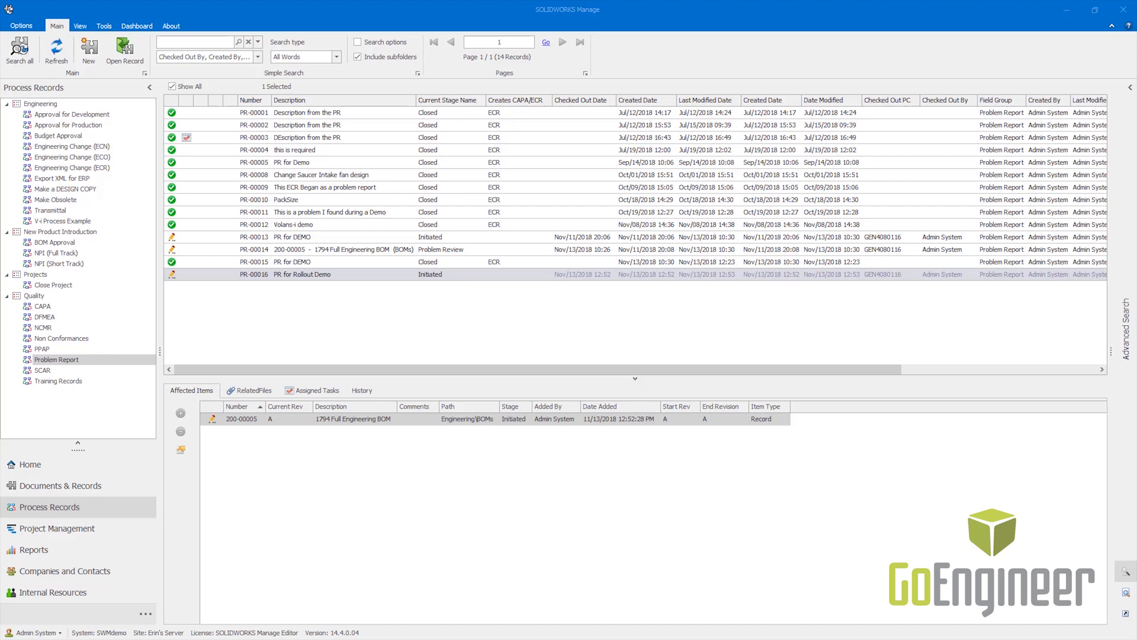
Send the 1794 Full Engineering BOM (200-00005) from the Engineering BOMs to a Problem Report process
click(39, 492)
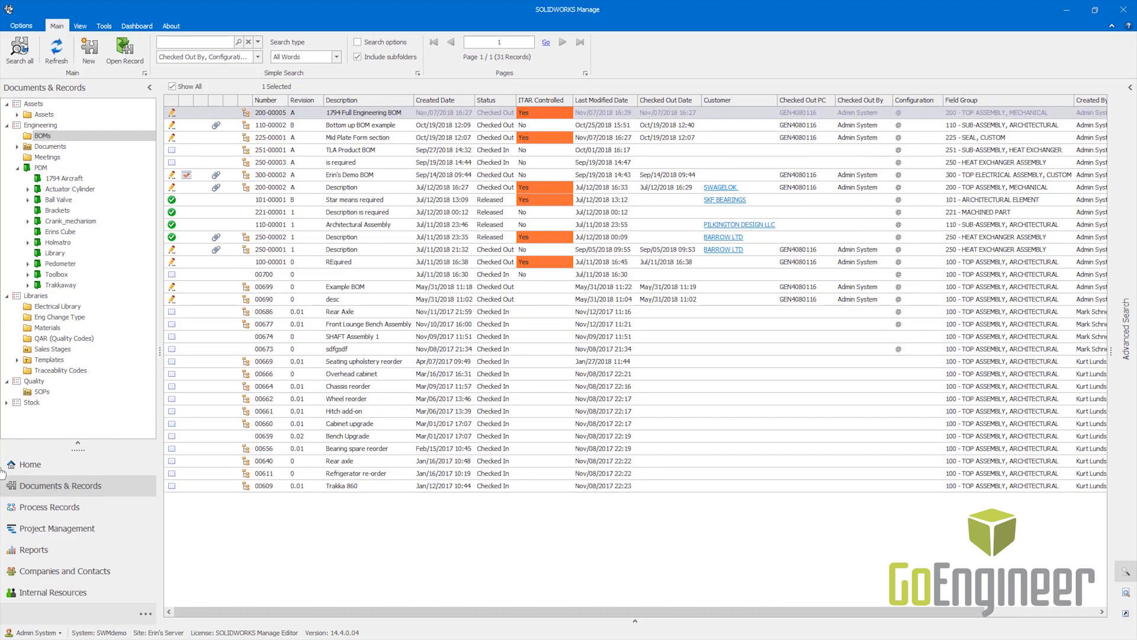
right_click(320, 115)
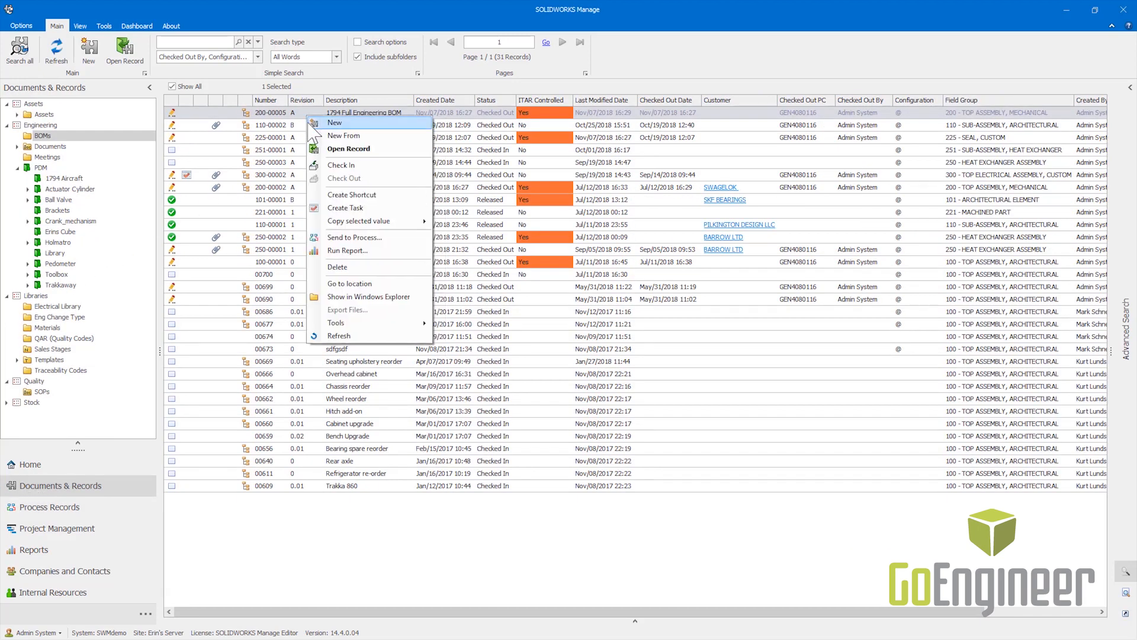
click(389, 242)
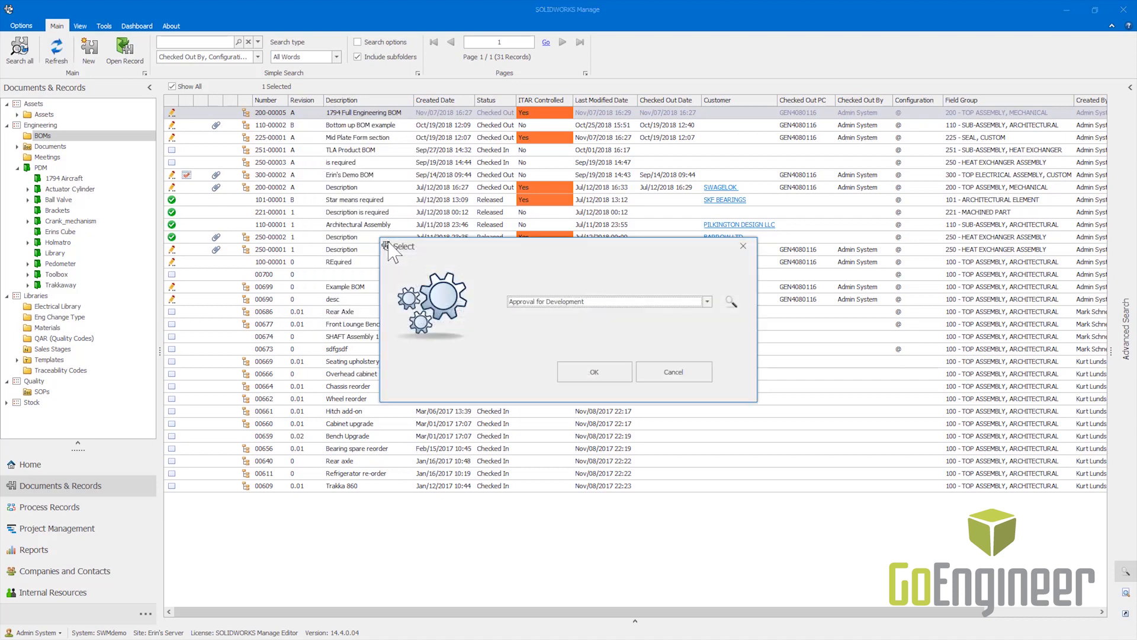
click(708, 302)
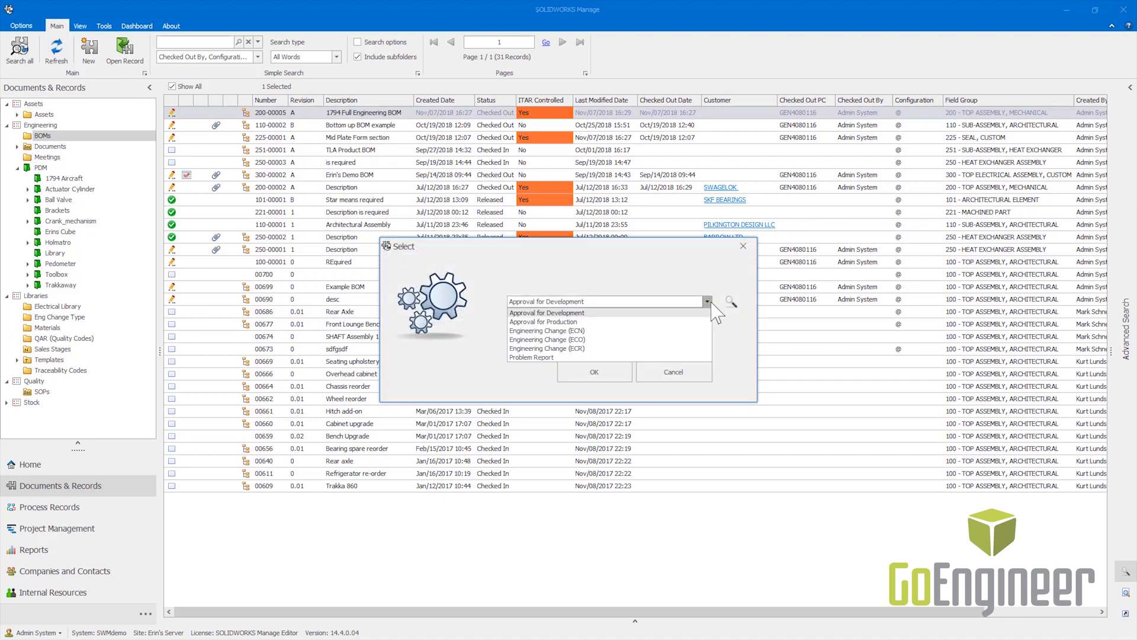
click(639, 357)
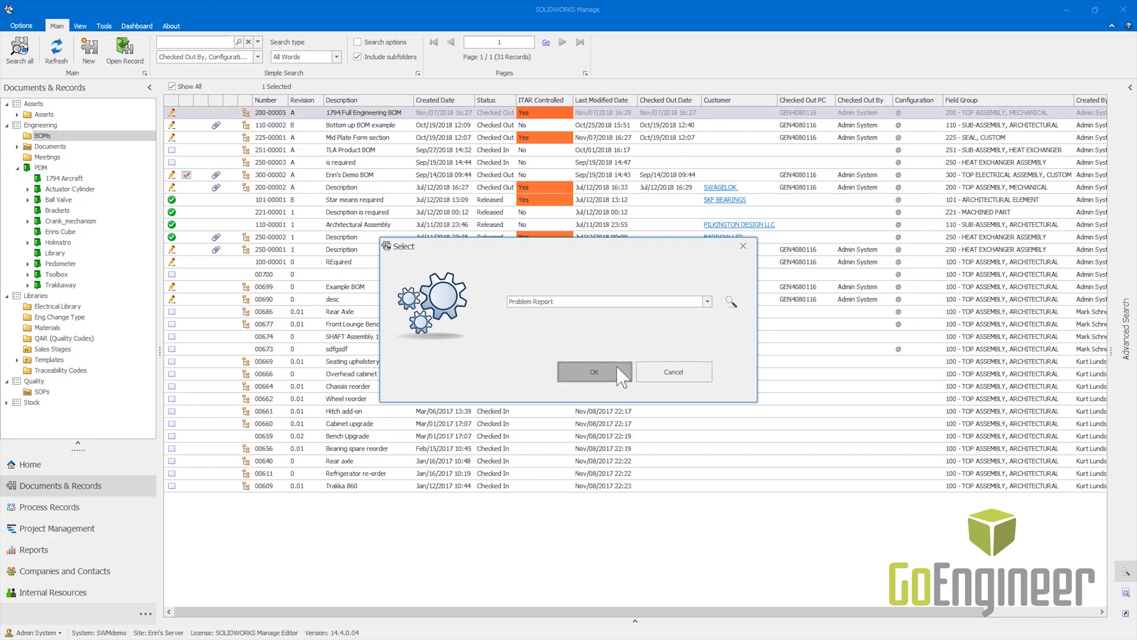
click(620, 375)
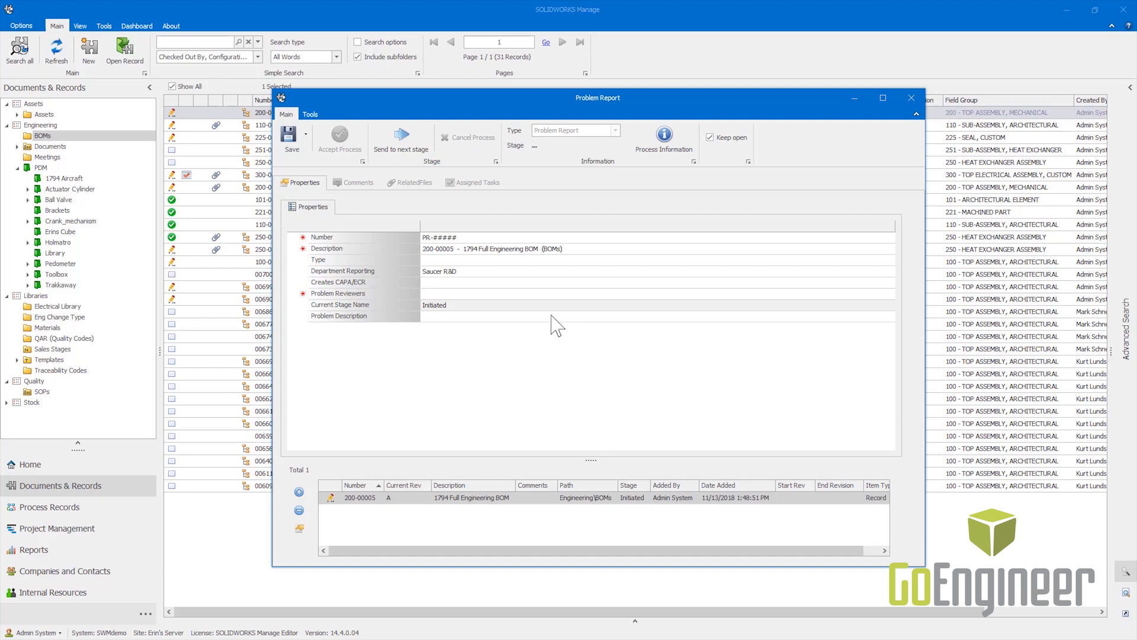
Assign Admin System as the problem reviewer and send the BOM's problem report to the next stage
double_click(492, 294)
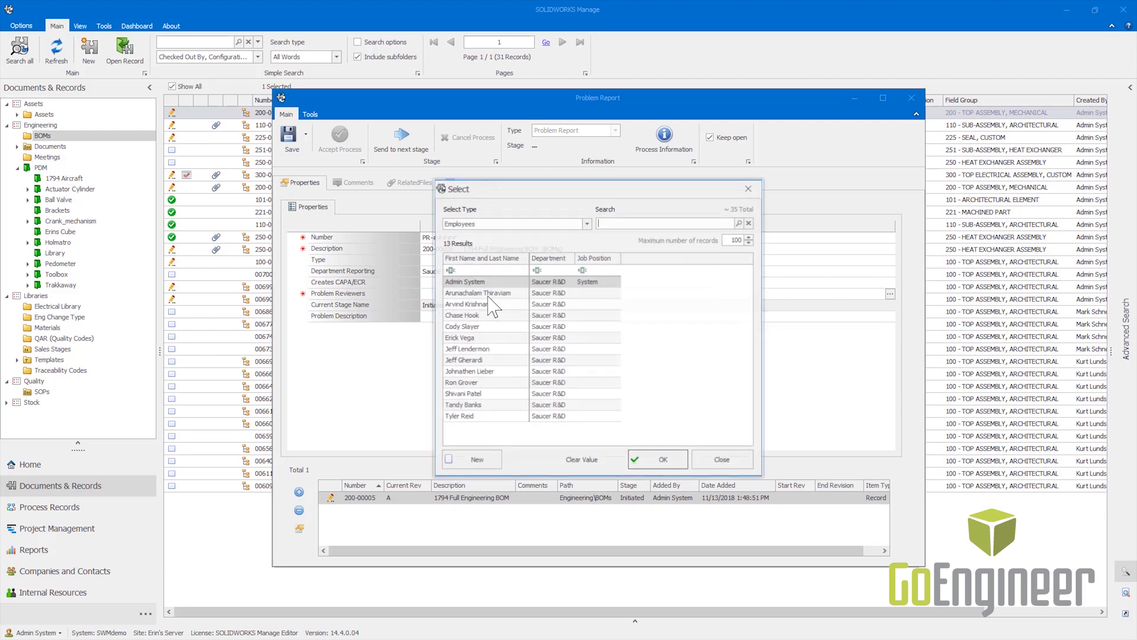
click(651, 463)
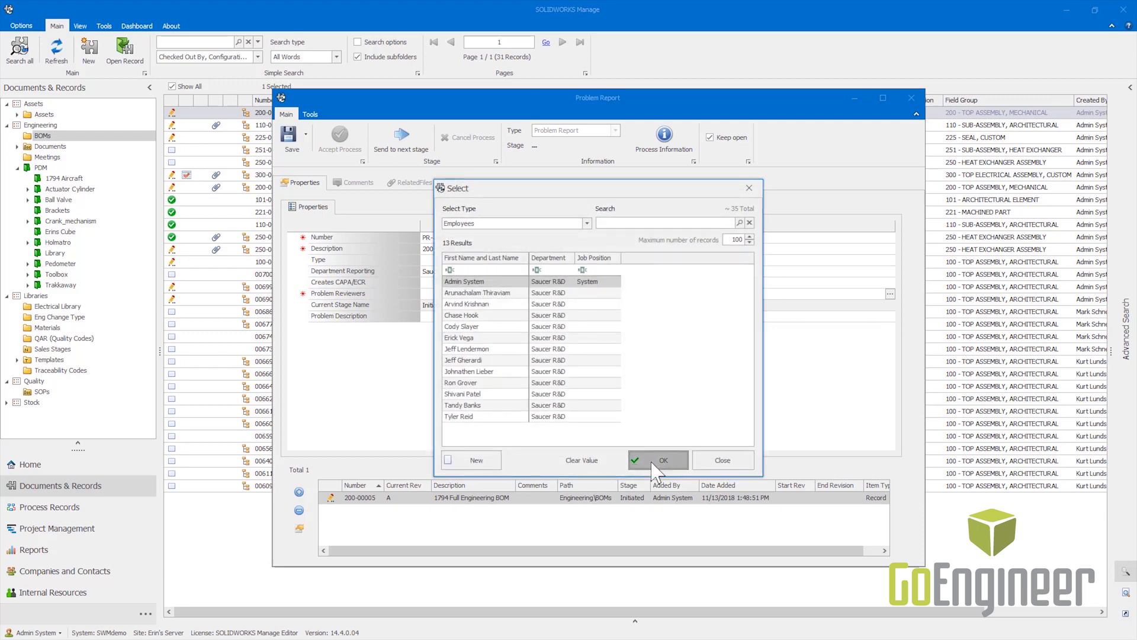
click(403, 139)
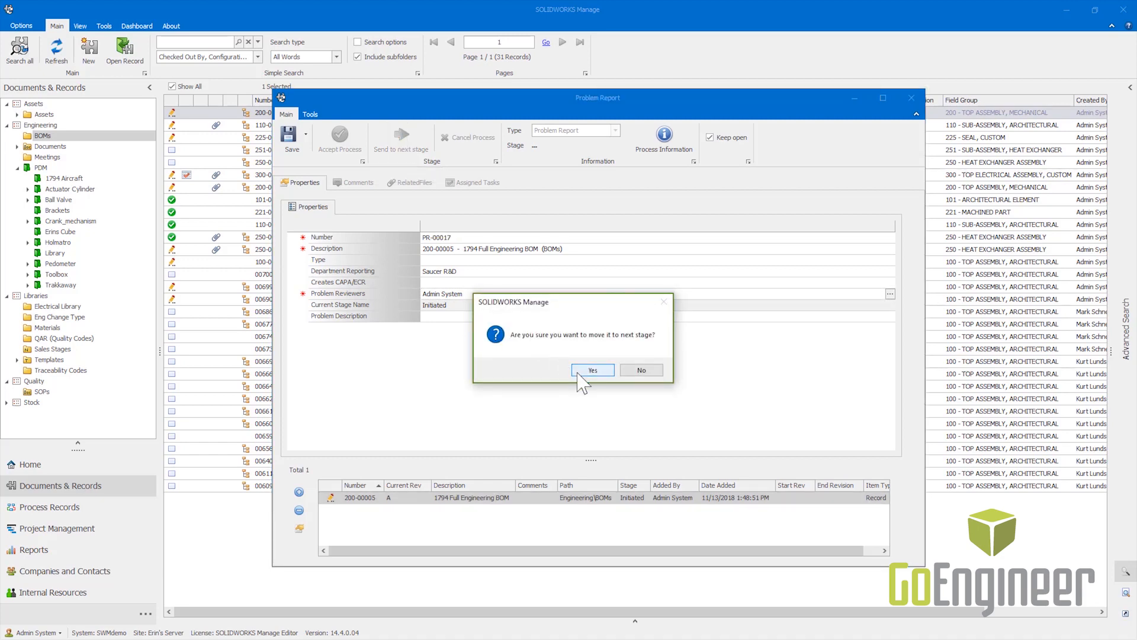
click(590, 371)
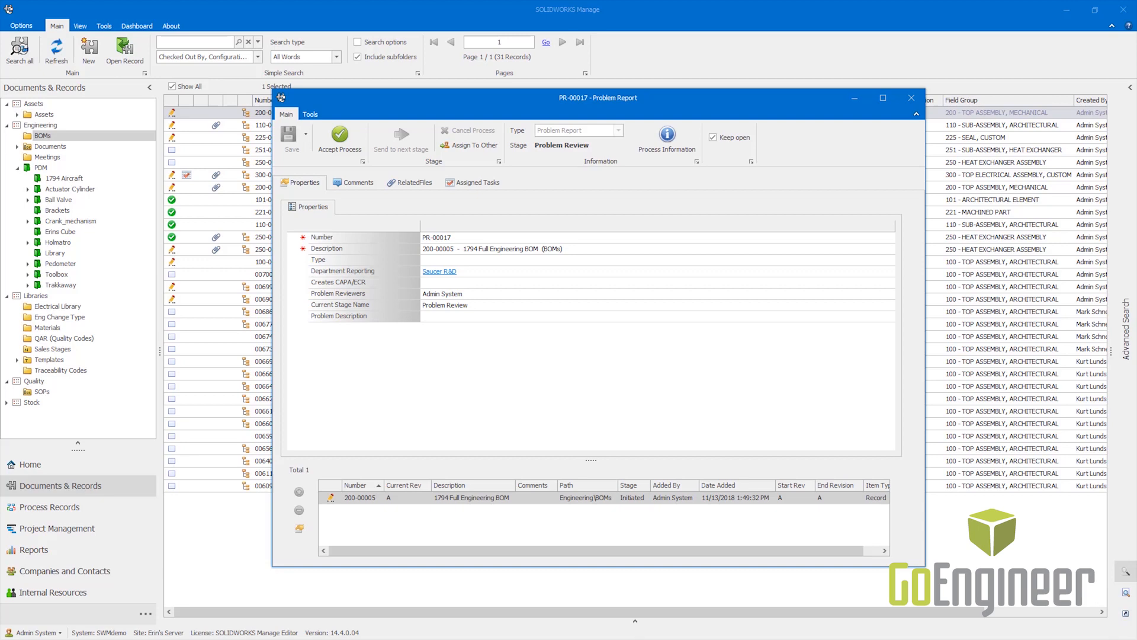
Accept the problem report's process and examine its process information, including the workflow diagram for both steps
click(345, 138)
click(883, 98)
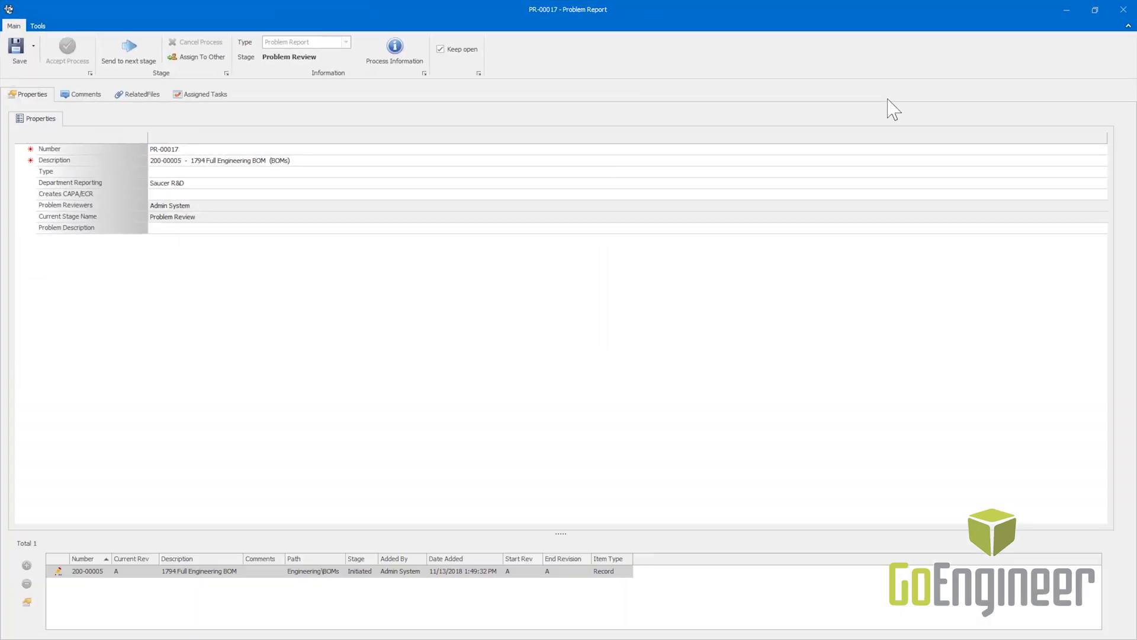
click(394, 48)
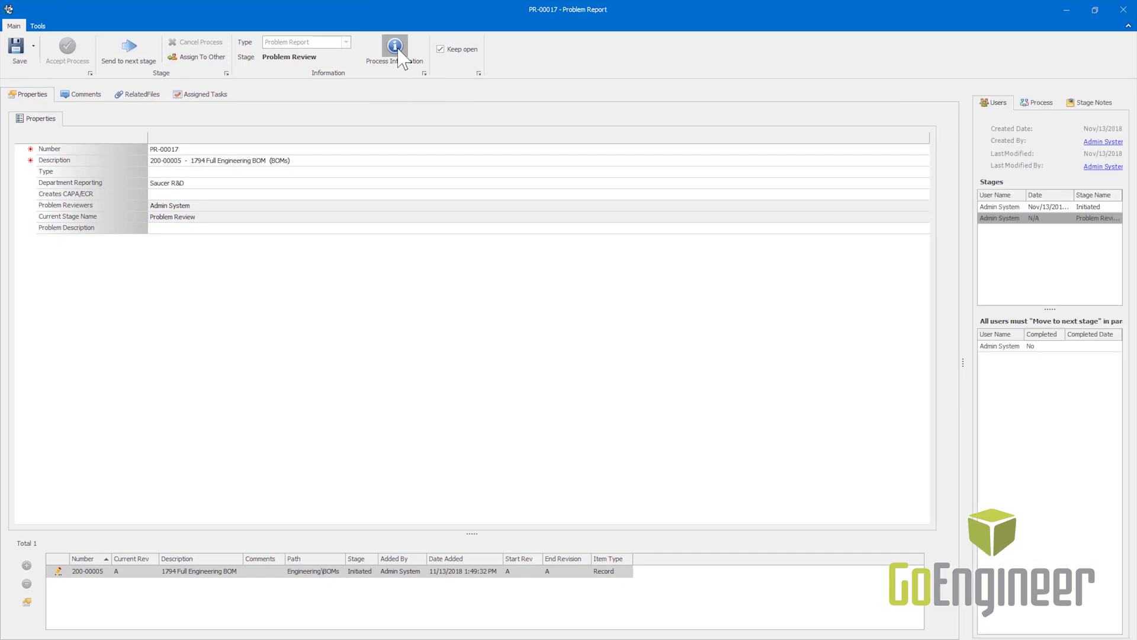
drag(962, 362, 639, 362)
click(714, 103)
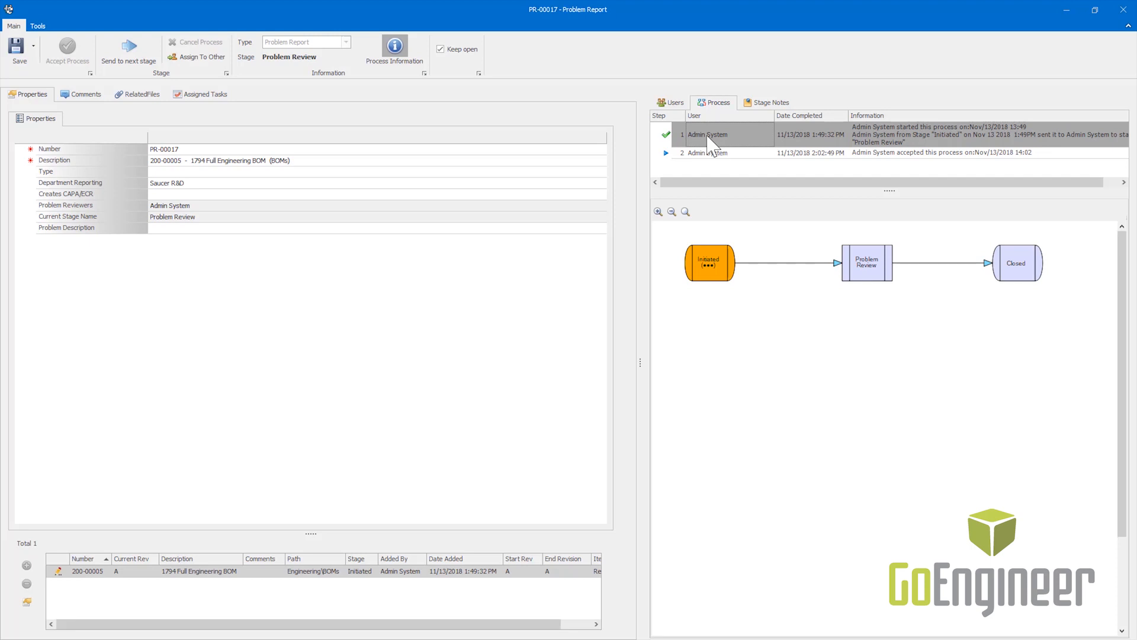
click(715, 155)
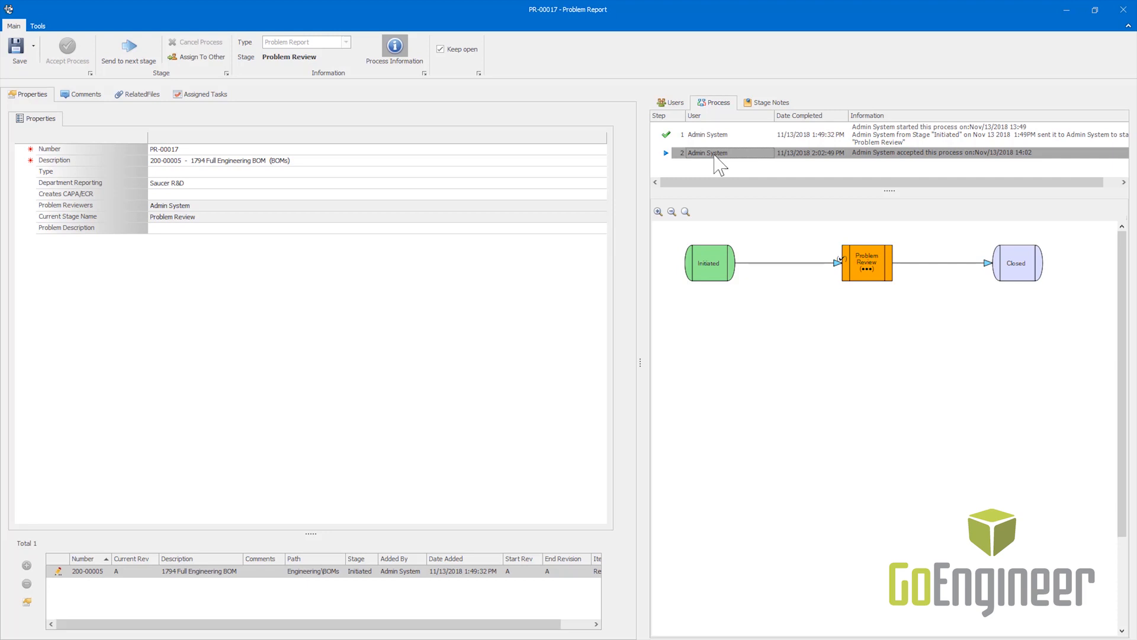
Set the problem report's Creates CAPA/ECR property to ECR and send the report to the next stage
click(251, 194)
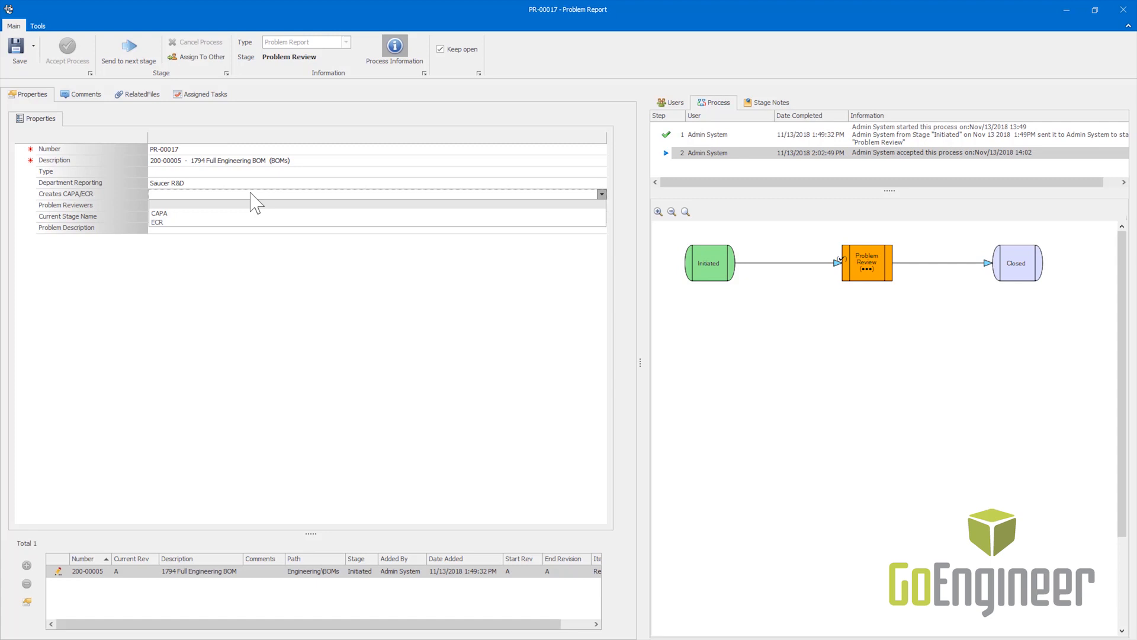
click(243, 221)
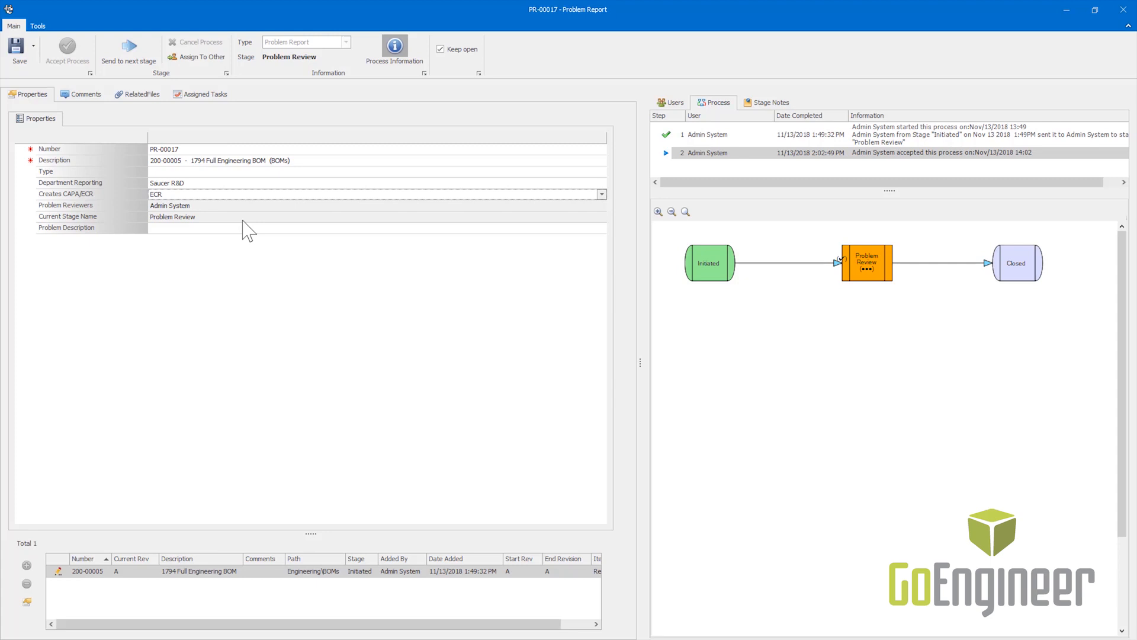
click(129, 48)
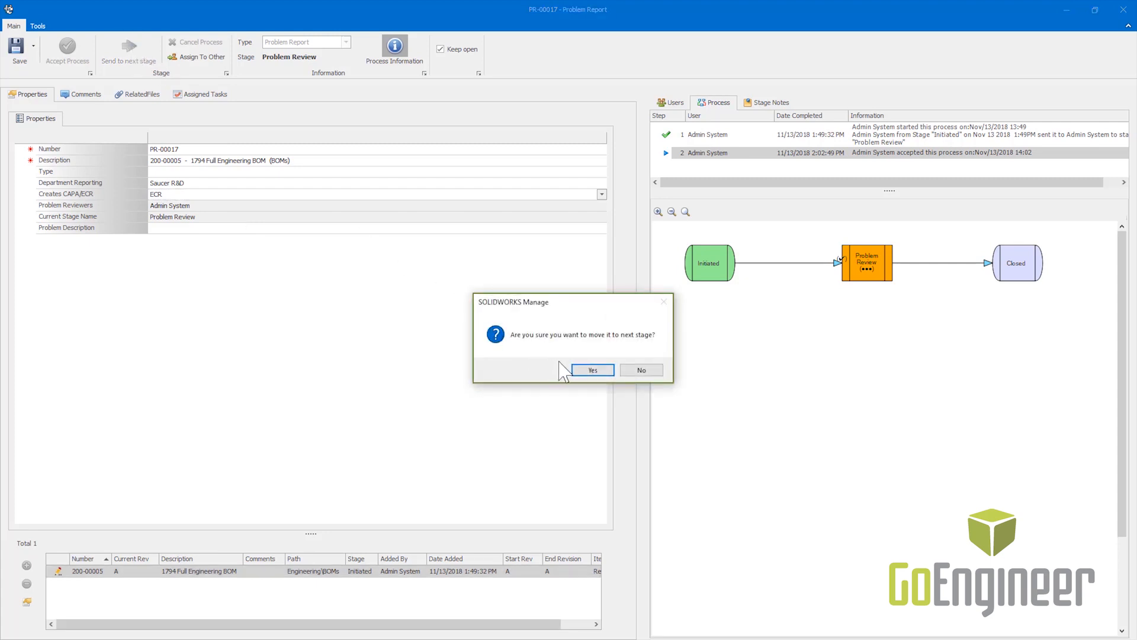
click(592, 370)
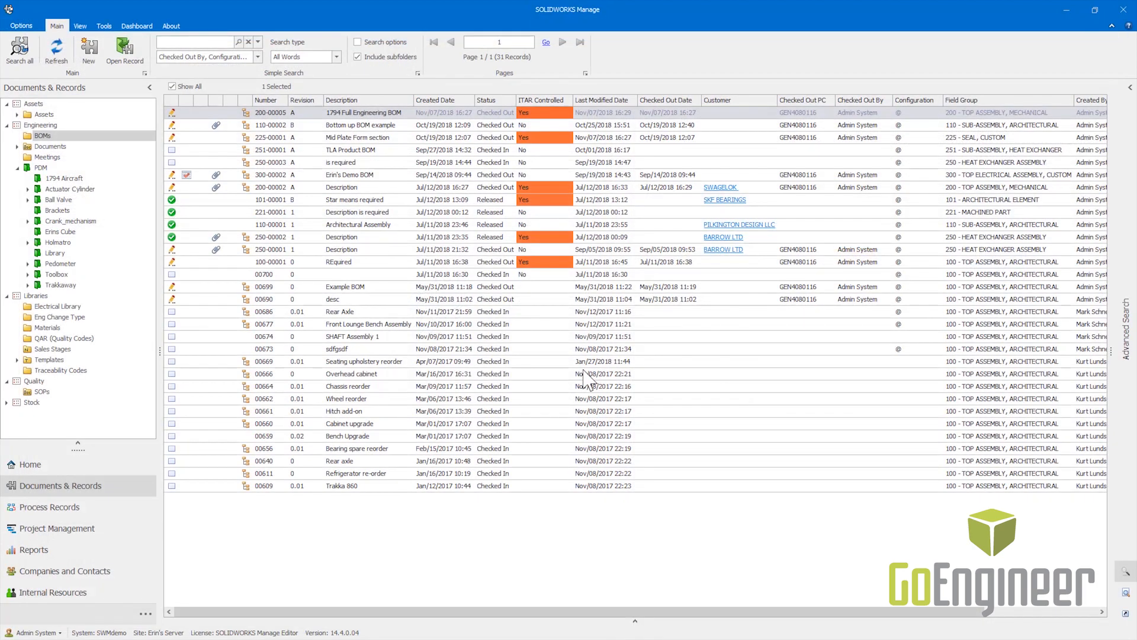
Examine the properties, linked problem report and workflow history of the new ECR for the 1794 Full Engineering BOM
click(70, 517)
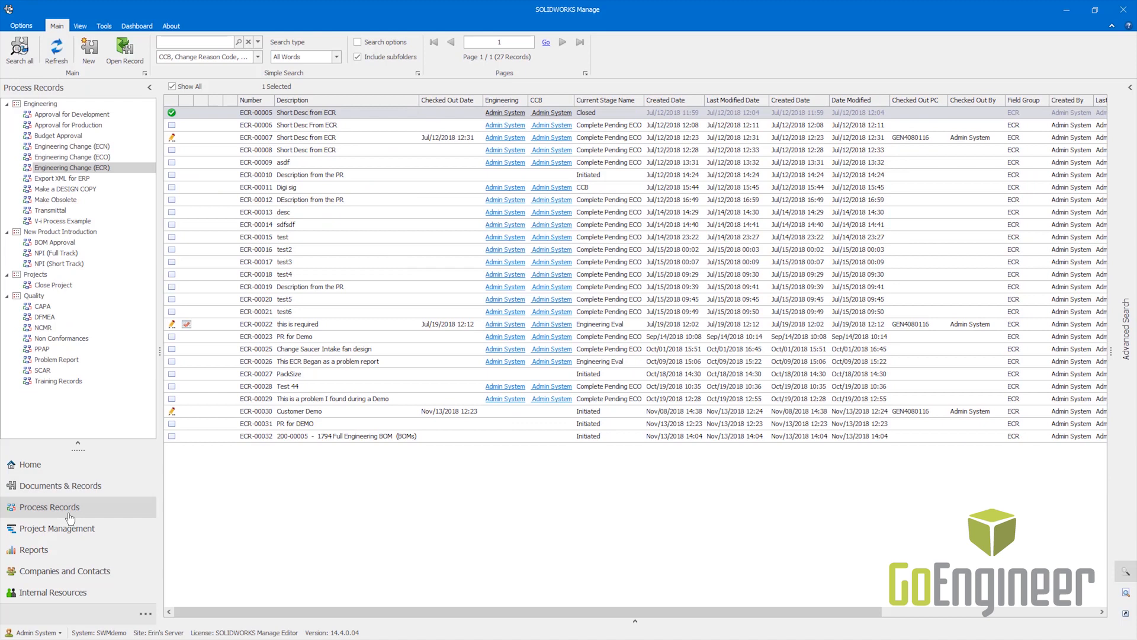
click(270, 437)
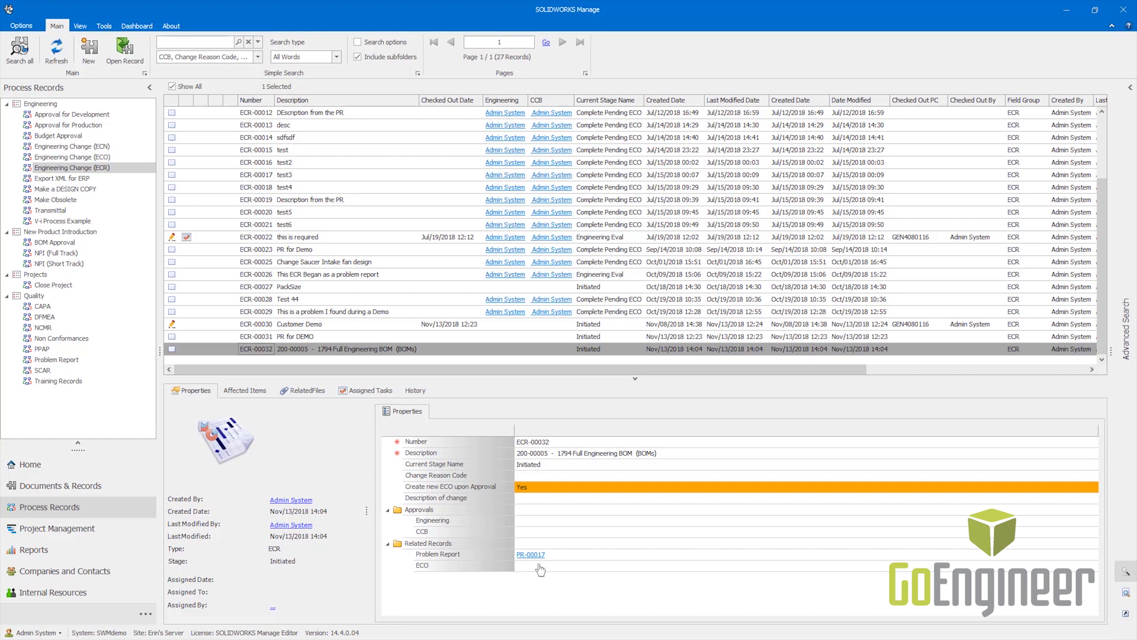
click(415, 391)
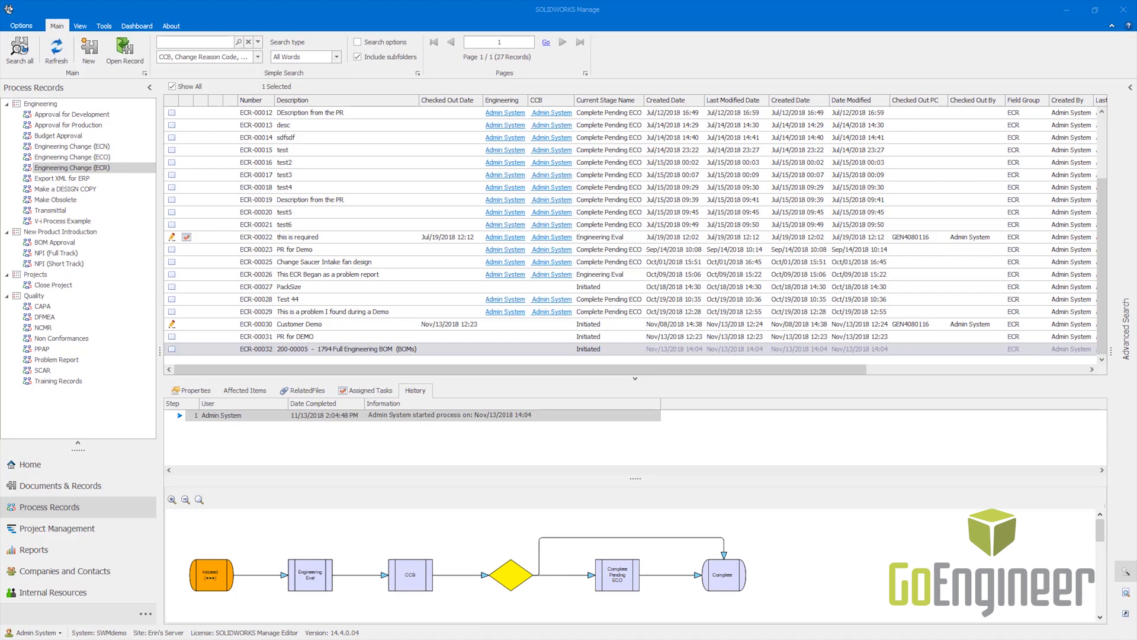
View the Gantt planning of the Model S 'Saucer' Project in Project Management and open the project record
click(59, 528)
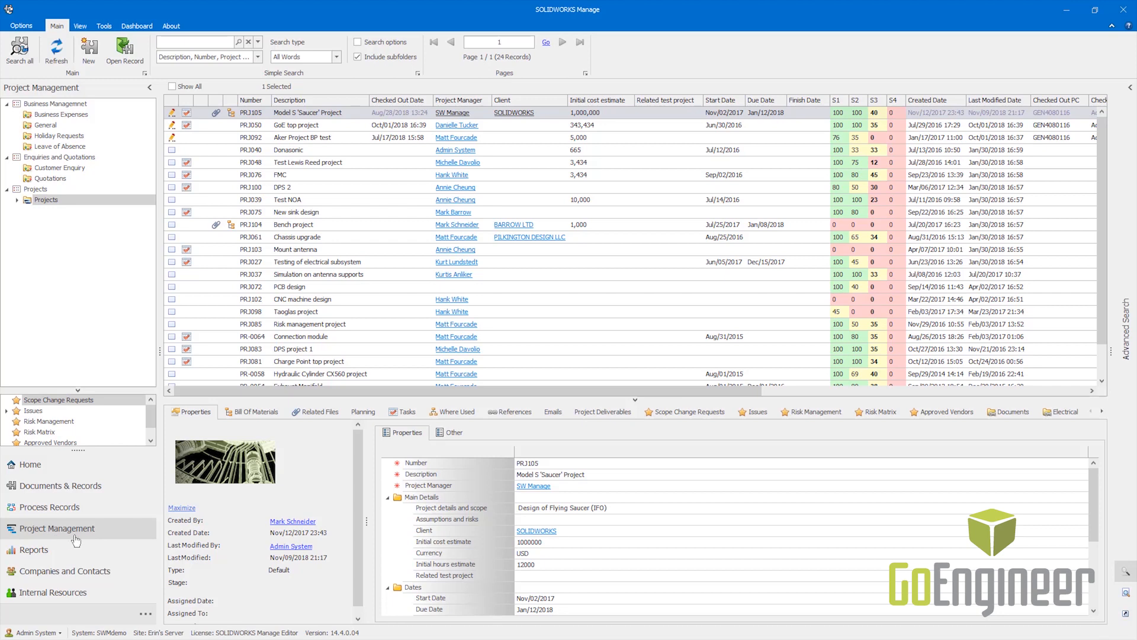
click(370, 415)
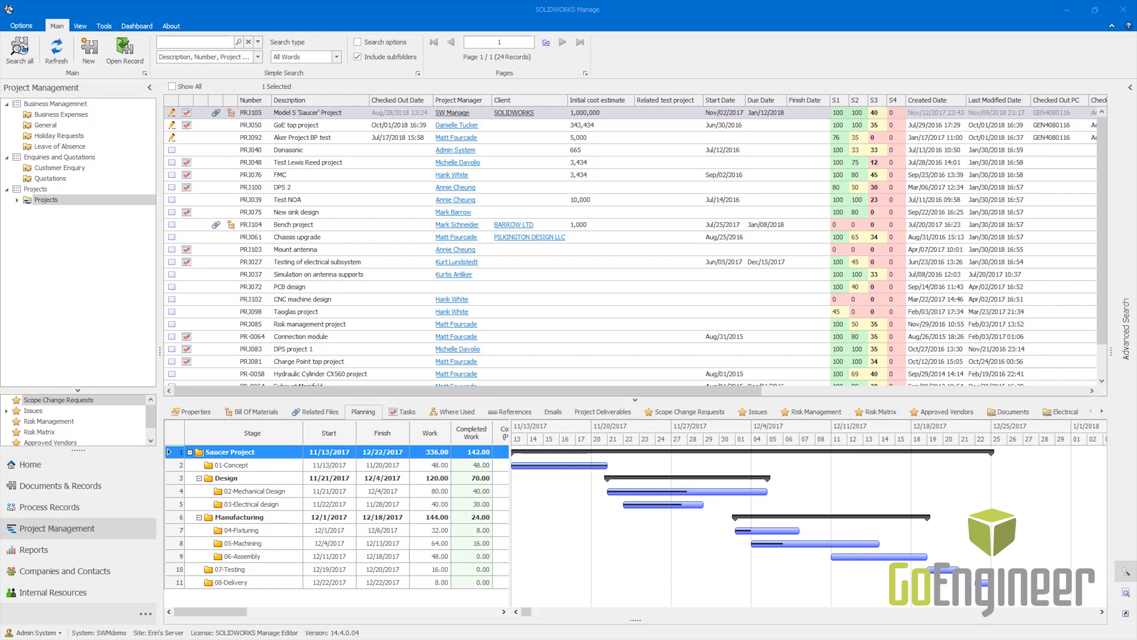
click(296, 115)
right_click(302, 118)
click(316, 138)
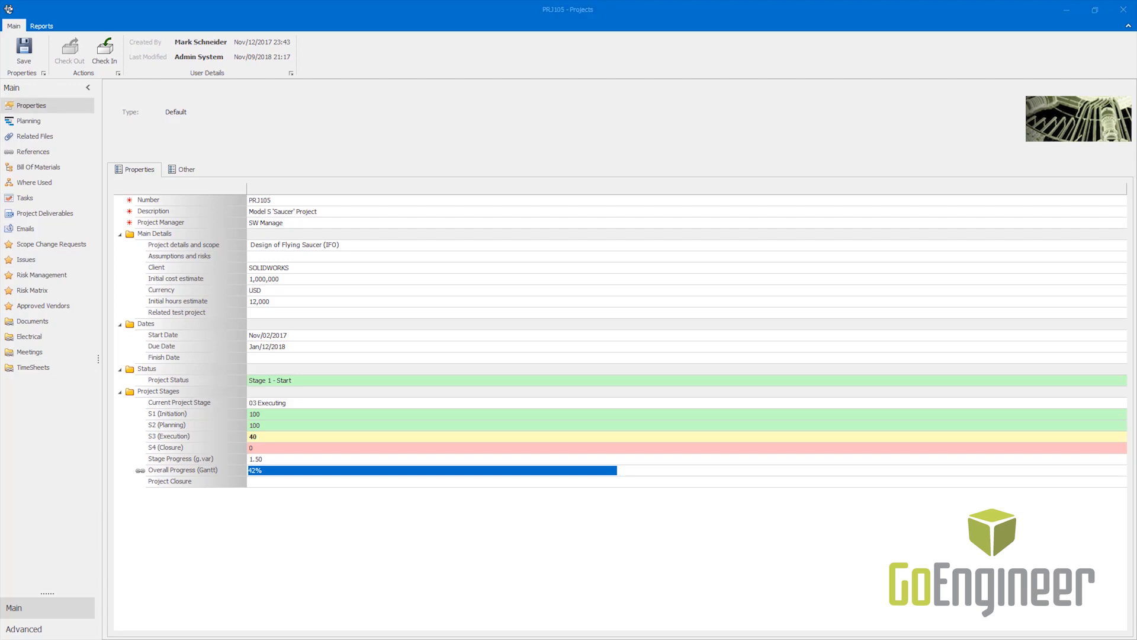
Review the Saucer Project plan's tasks, resources and related deliverables, including the deliverables of the 02-Mechanical Design stage
click(42, 123)
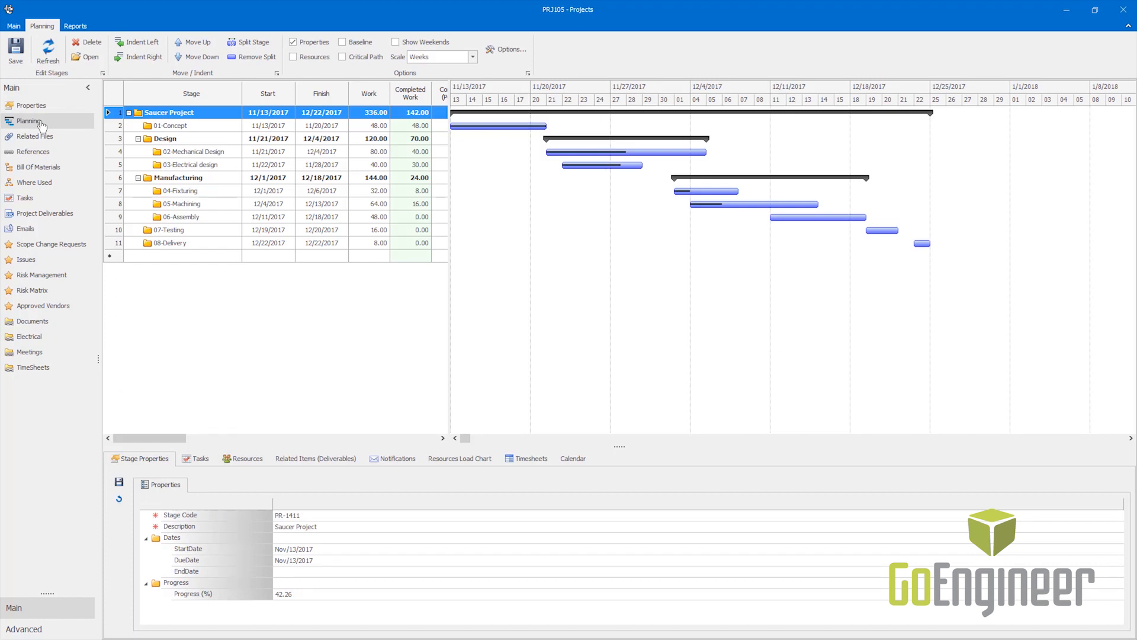
click(197, 458)
click(247, 461)
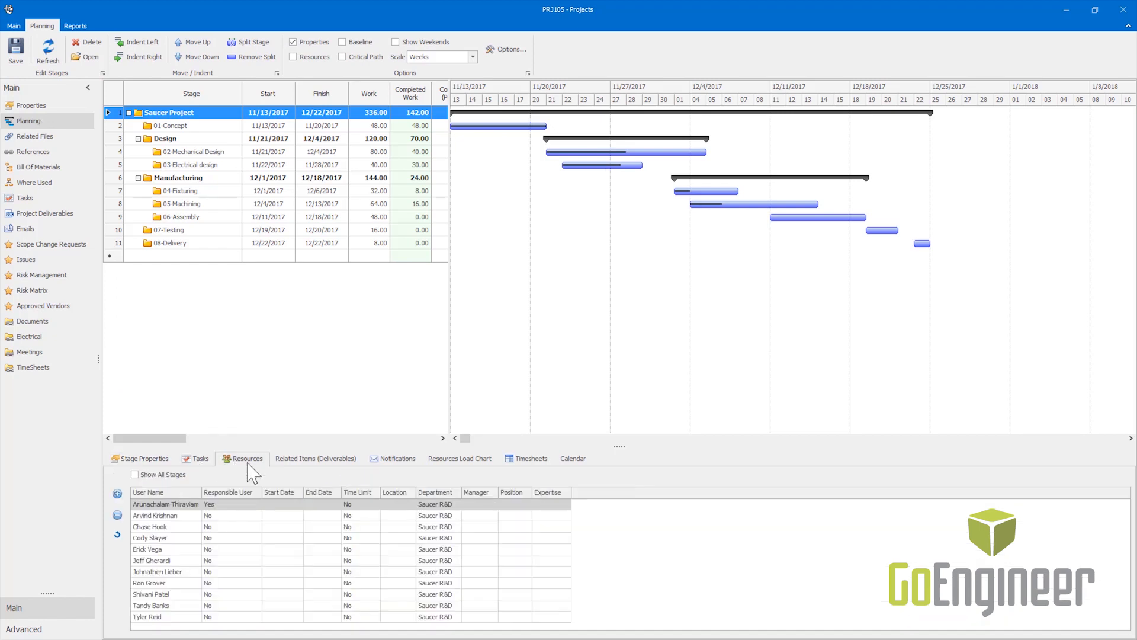
click(295, 461)
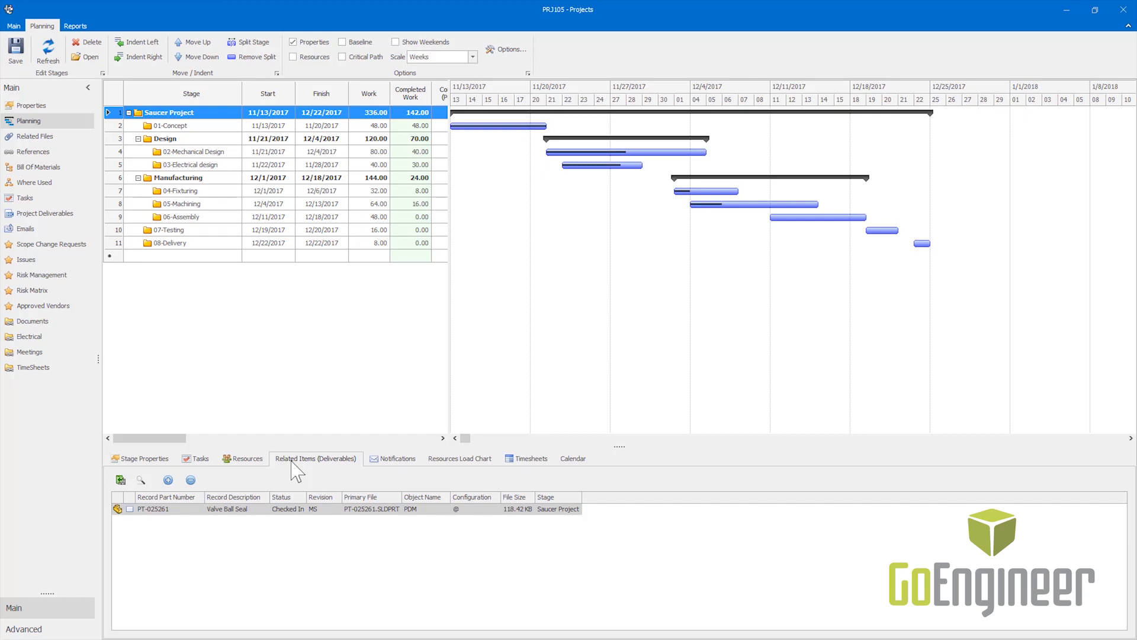
click(212, 152)
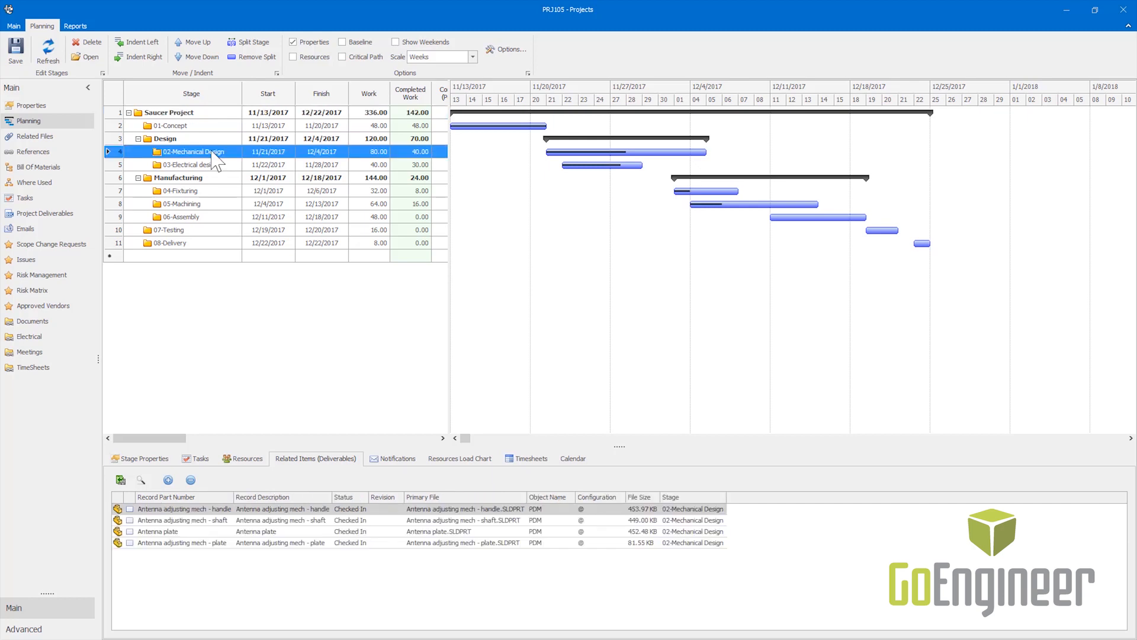